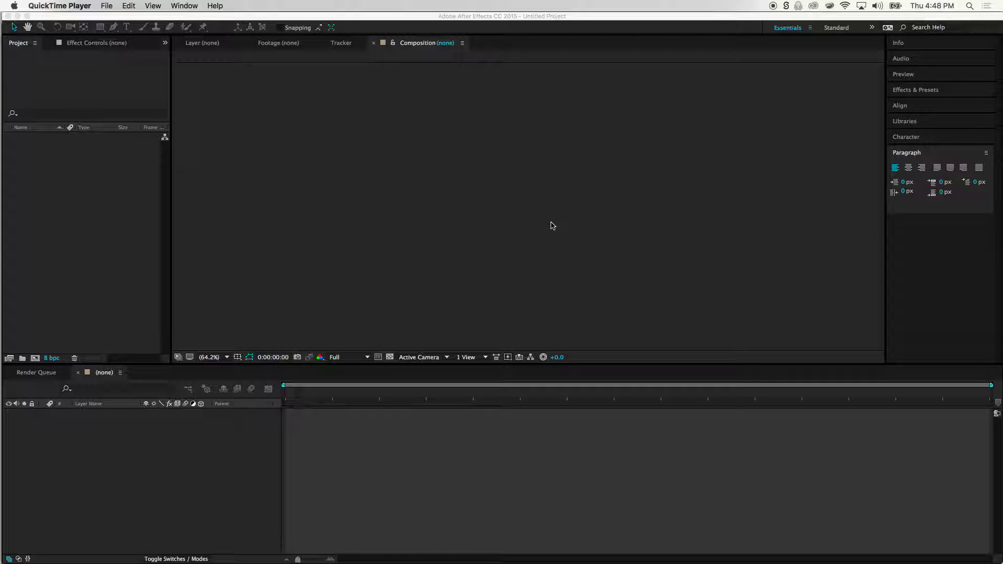
# Import the footage file "show me the money.mov" from the motion graphics folder into the project
pyautogui.click(130, 223)
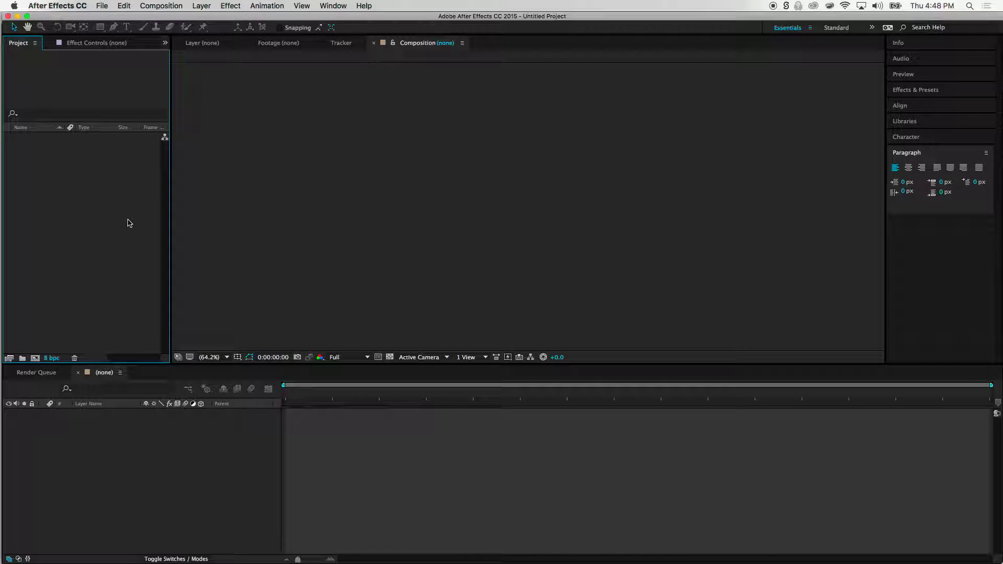
pyautogui.rightClick(84, 271)
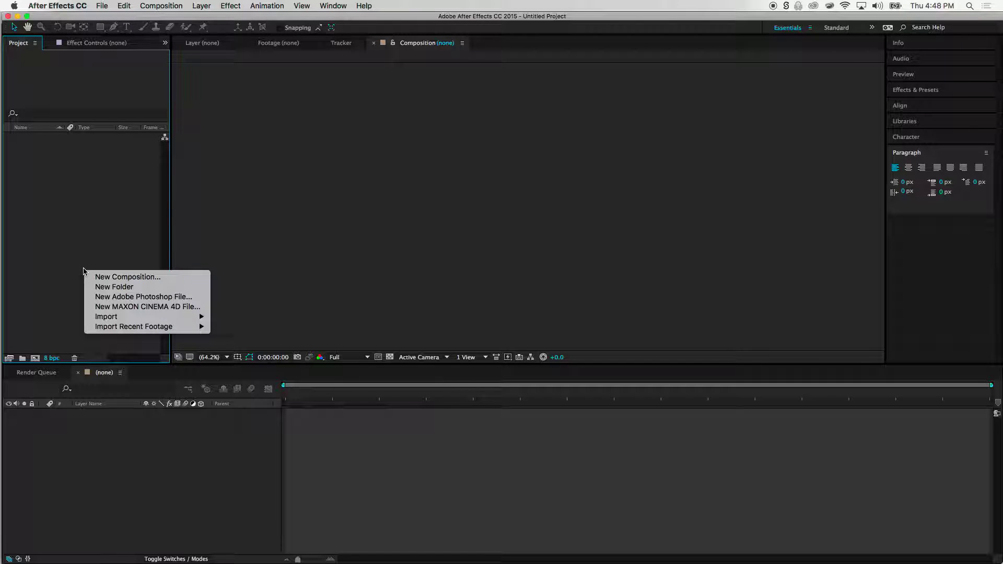
pyautogui.moveTo(125, 316)
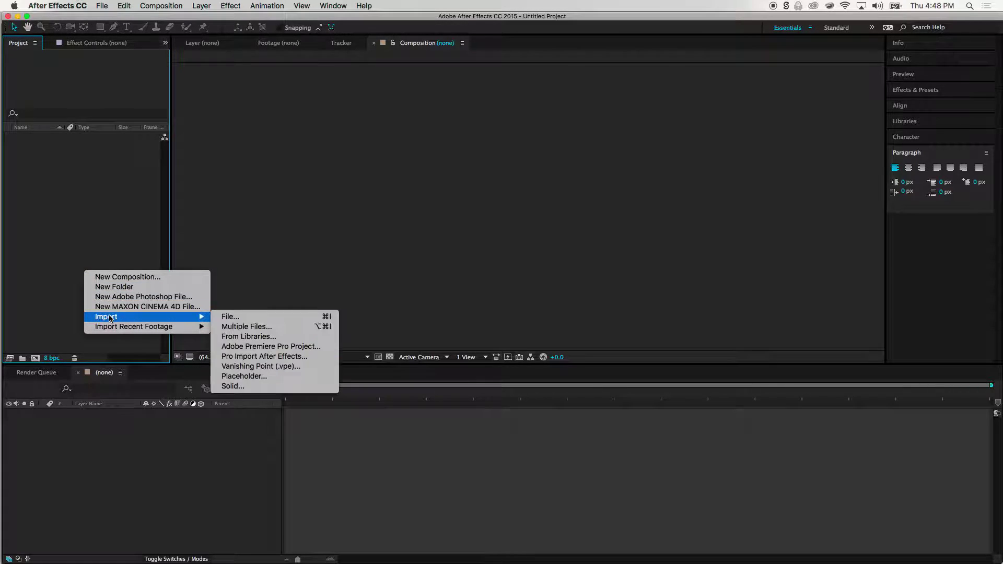
pyautogui.click(269, 320)
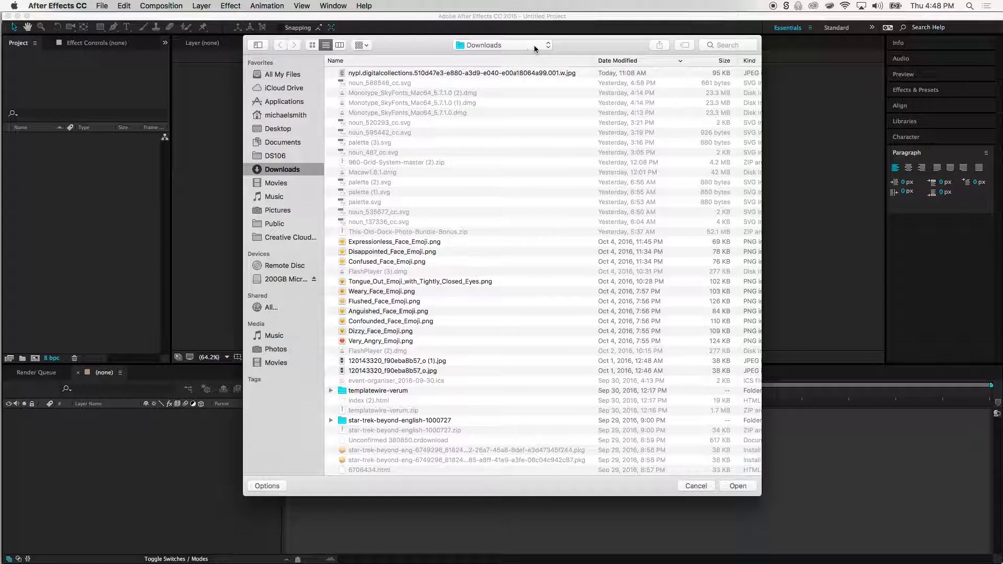
pyautogui.click(534, 45)
pyautogui.click(548, 113)
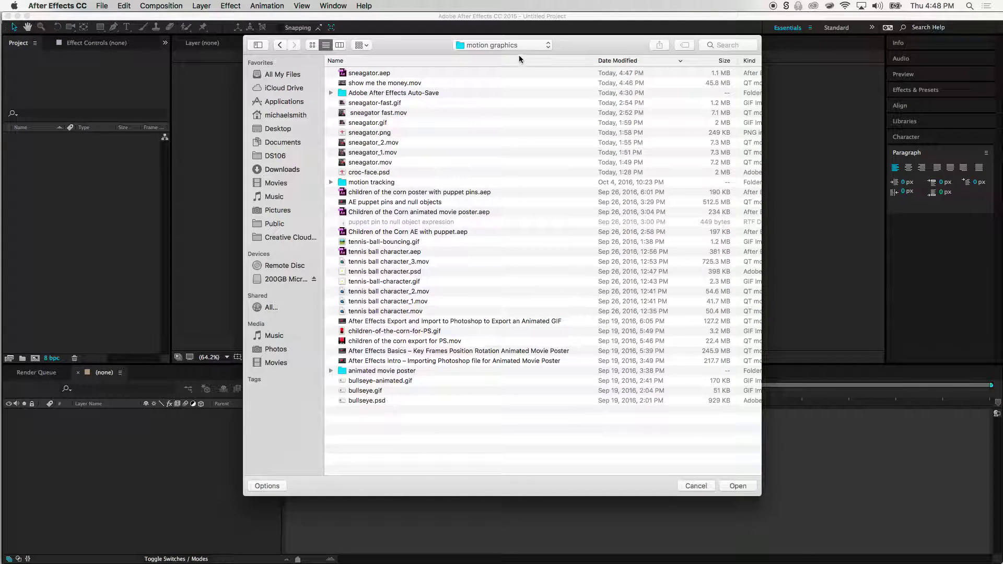
pyautogui.click(384, 82)
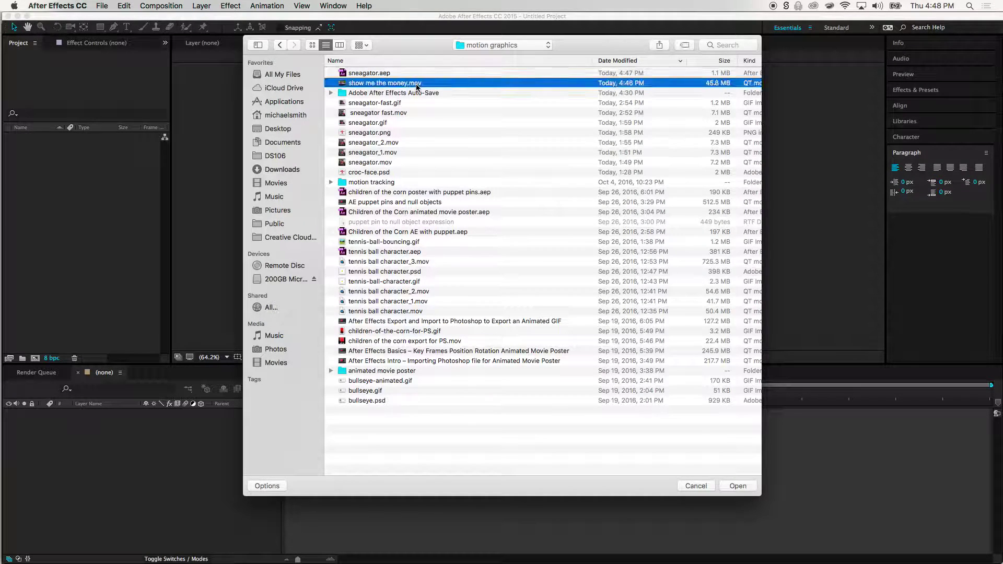
pyautogui.click(738, 486)
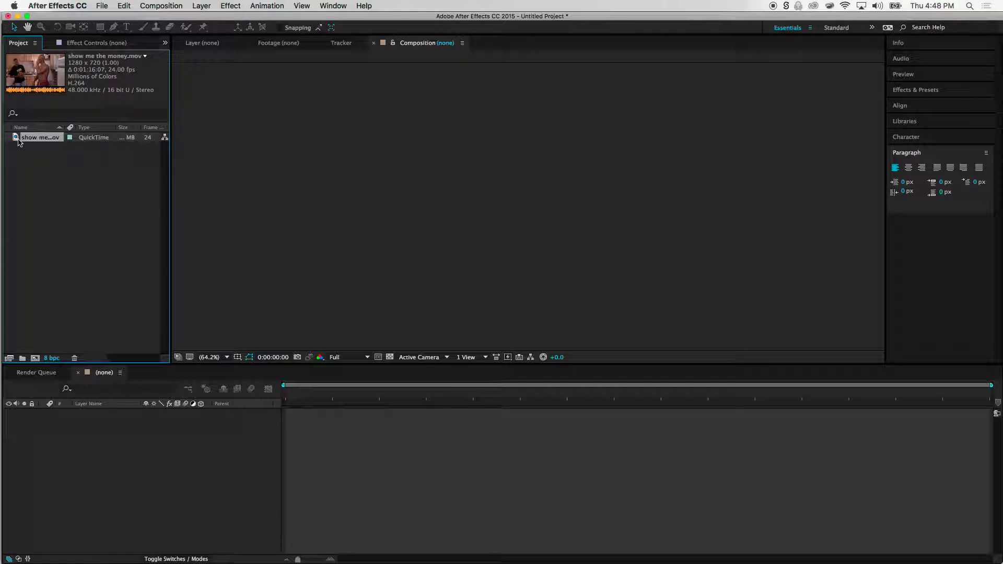
# Create a new composition from the imported show me the money.mov footage and check its composition settings
pyautogui.moveTo(16, 139); pyautogui.dragTo(36, 360)
pyautogui.moveTo(37, 360); pyautogui.dragTo(37, 360)
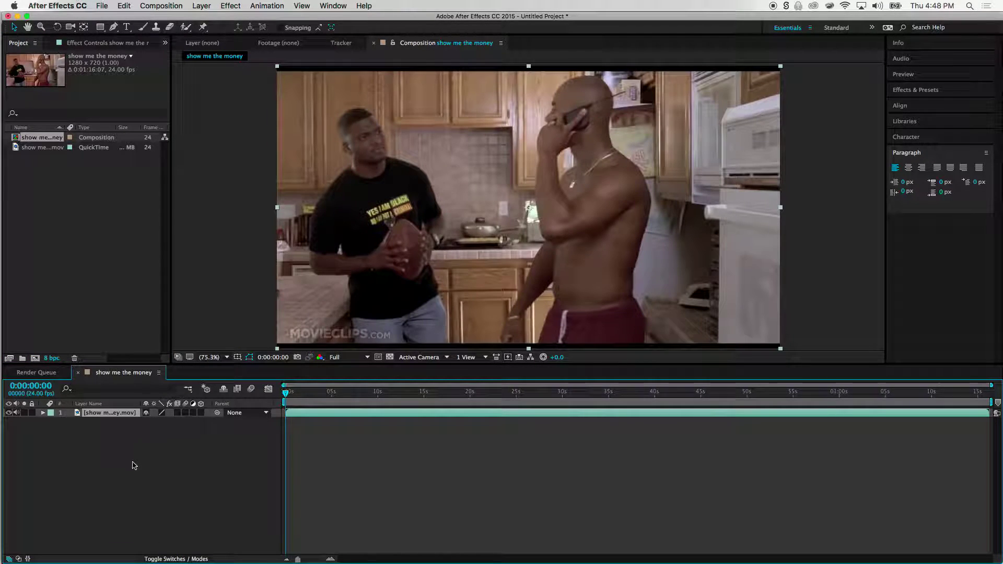
pyautogui.click(177, 5)
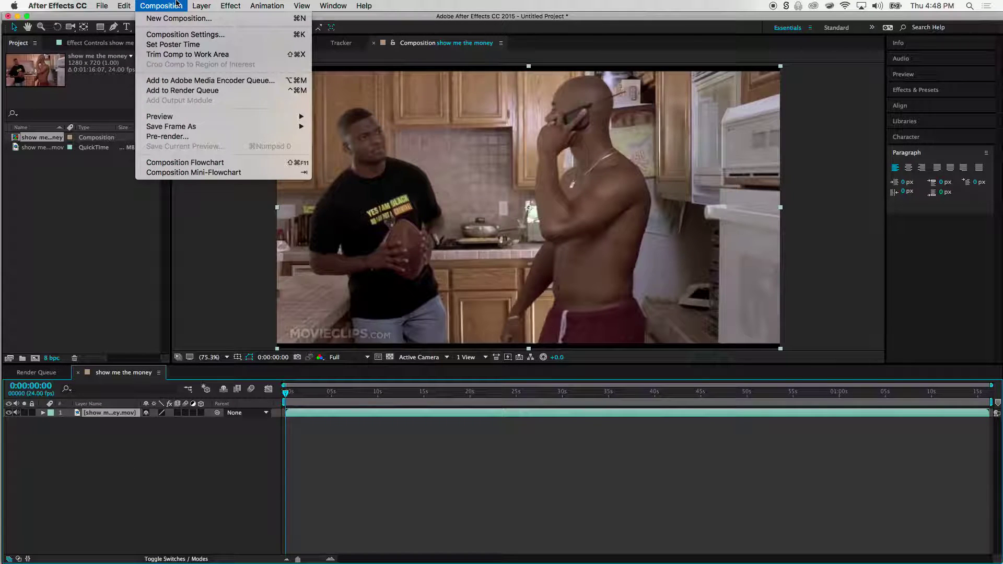
pyautogui.click(176, 34)
pyautogui.moveTo(676, 119); pyautogui.dragTo(557, 106)
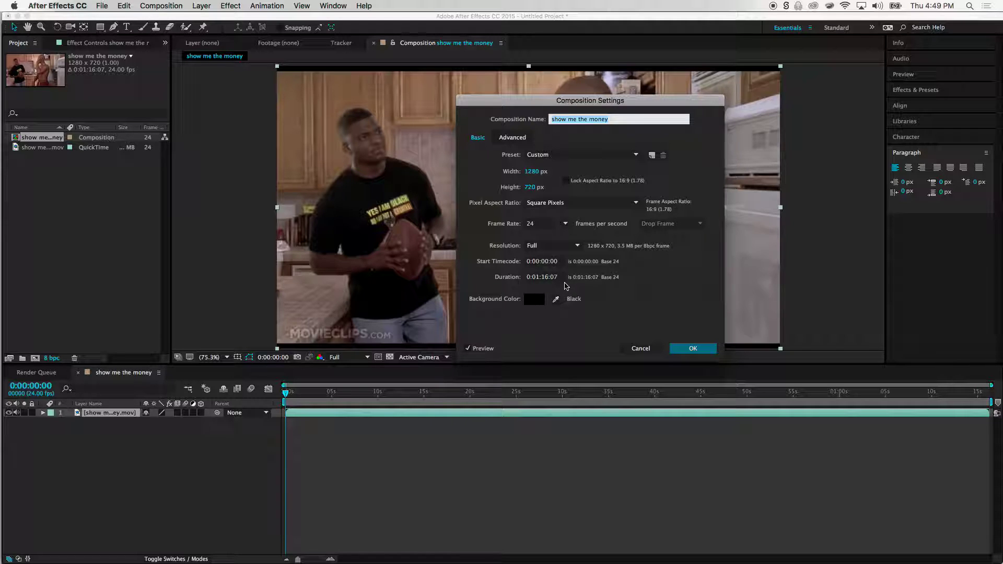
pyautogui.click(688, 347)
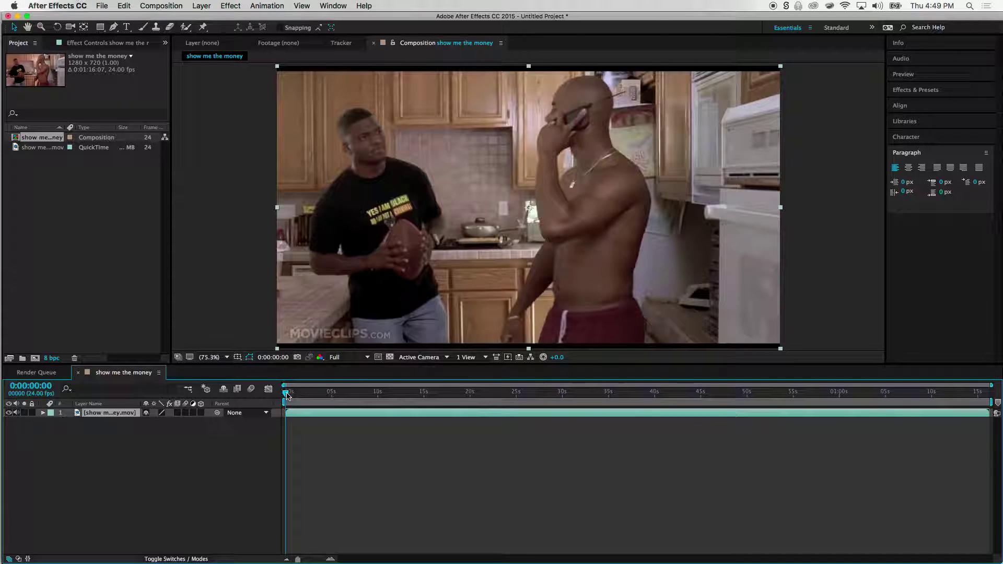
# Play the clip from the start and park the playhead where the line is spoken, at 0:00:03:15
pyautogui.press('space')
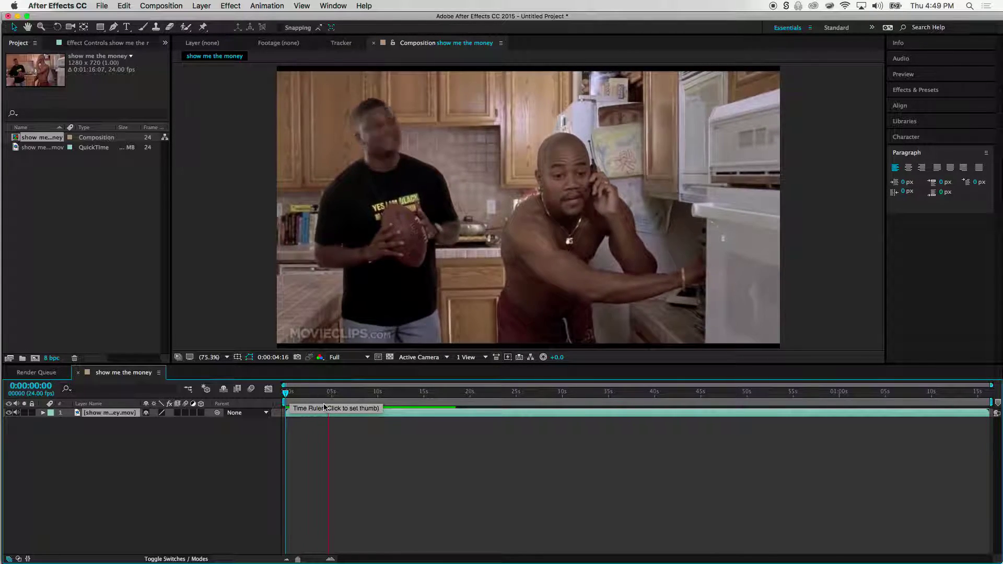
pyautogui.press('space')
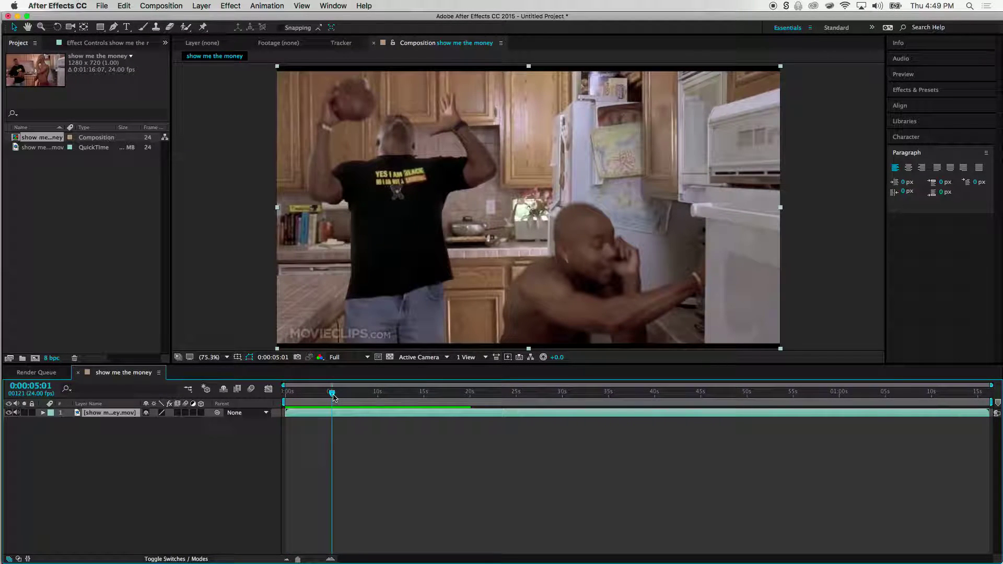
pyautogui.moveTo(333, 397); pyautogui.dragTo(316, 400)
pyautogui.press('space')
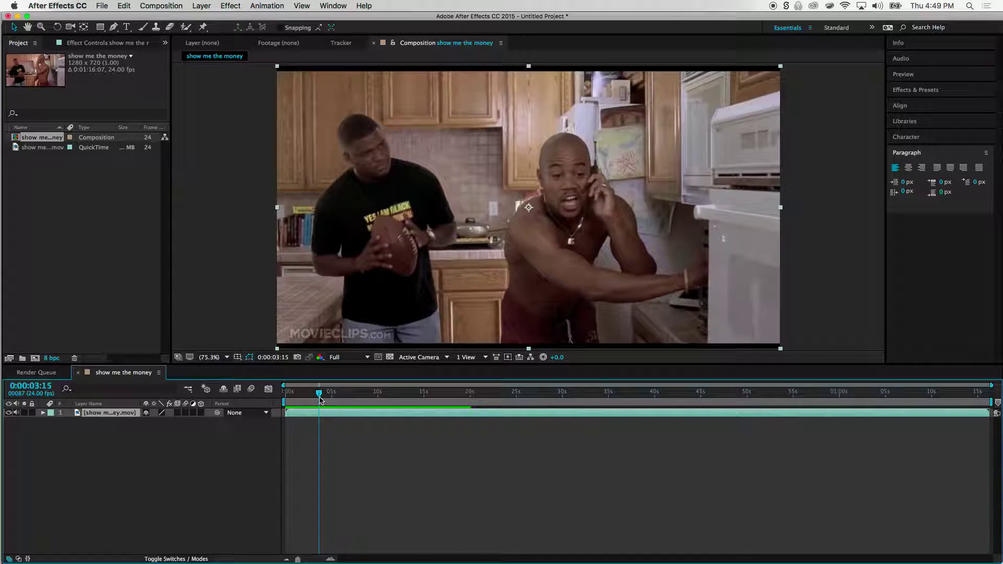
pyautogui.press('space')
# Add a text layer reading "Show me the money" and position it between the two men
pyautogui.click(128, 26)
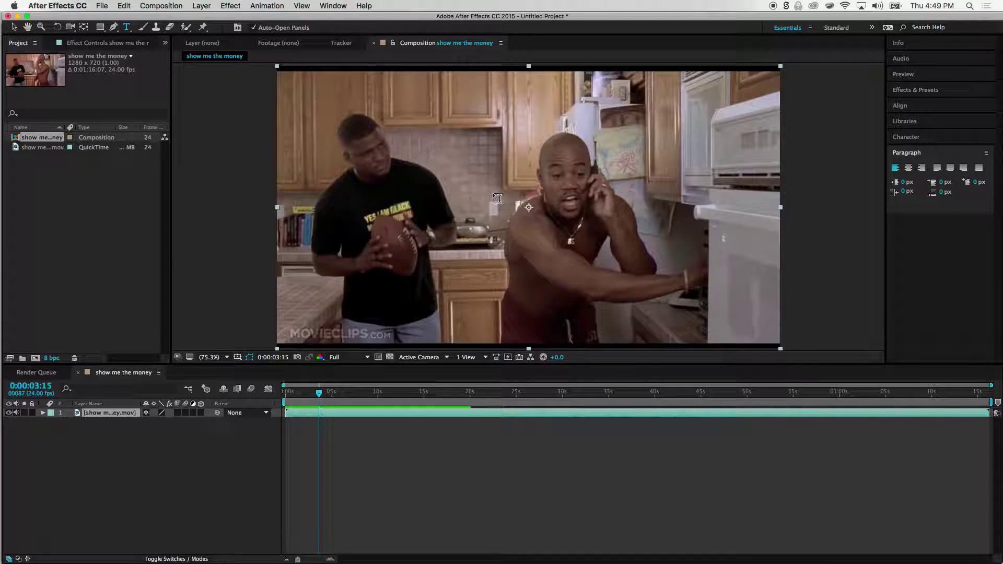
pyautogui.click(475, 196)
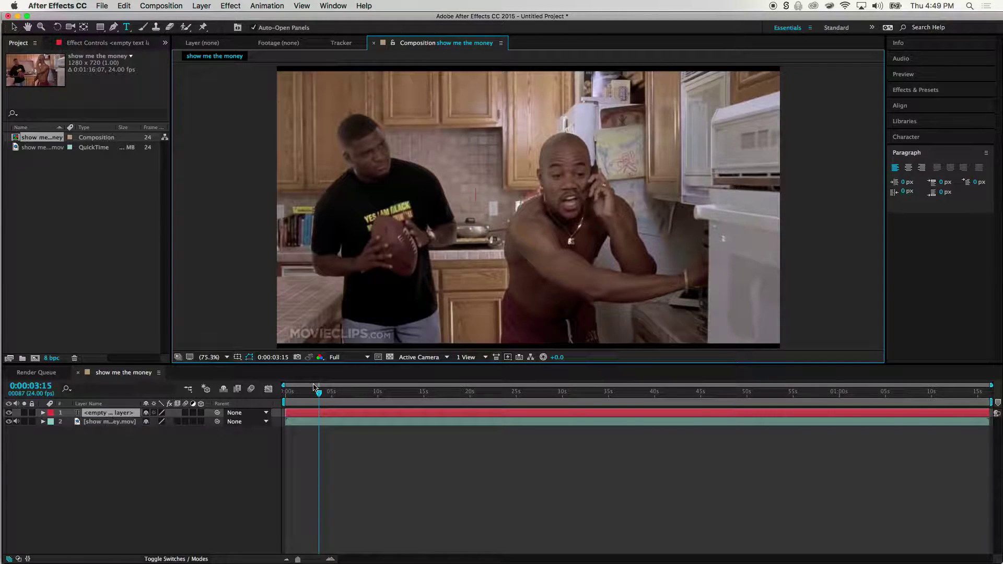
pyautogui.write('Show me the money')
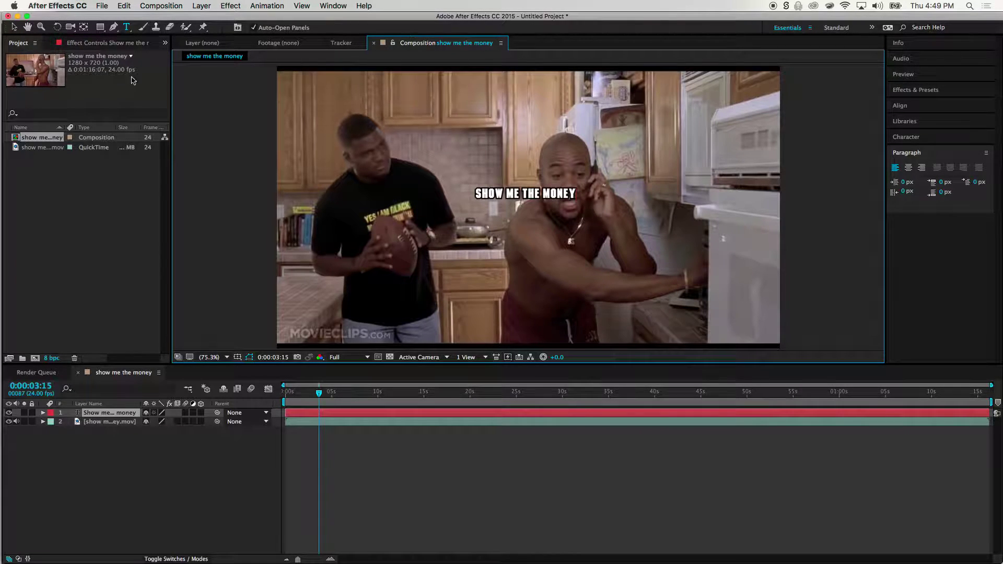
pyautogui.click(14, 27)
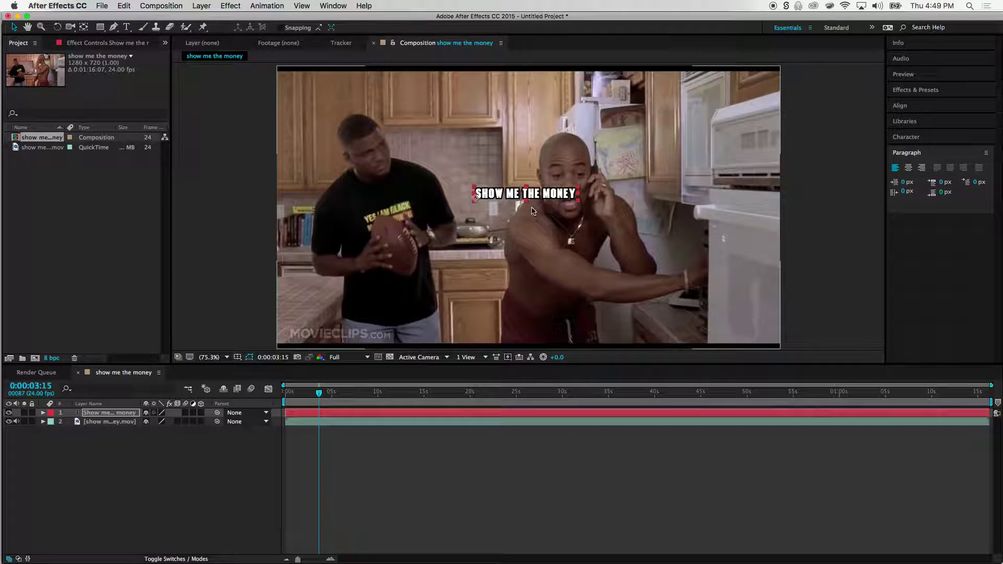
pyautogui.click(514, 201)
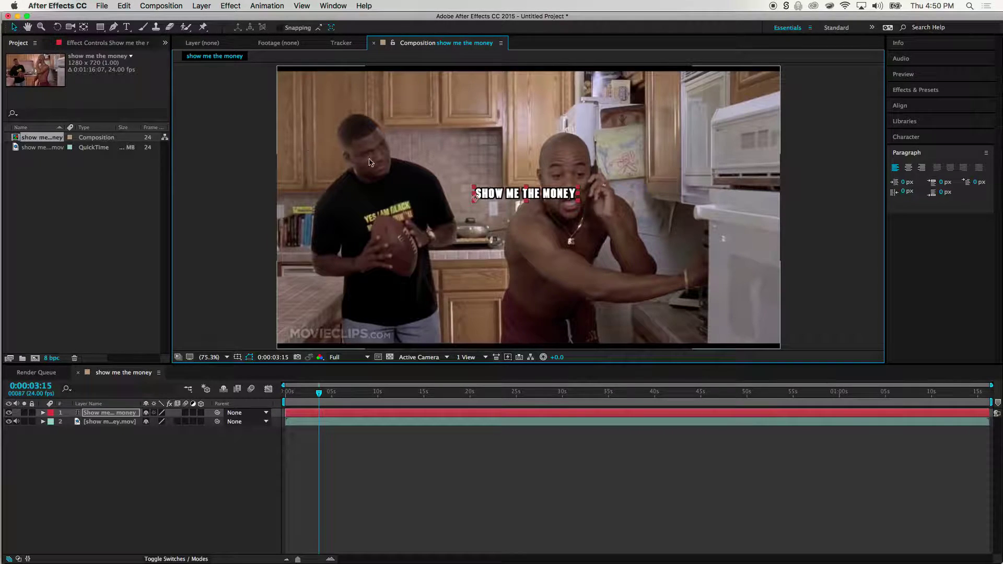
pyautogui.moveTo(503, 195); pyautogui.dragTo(465, 204)
# Trim both ends of the text layer so it covers only the spoken line, from just before 4 to about 5 seconds
pyautogui.moveTo(318, 396); pyautogui.dragTo(994, 410)
pyautogui.press('space')
pyautogui.moveTo(486, 417); pyautogui.dragTo(319, 441)
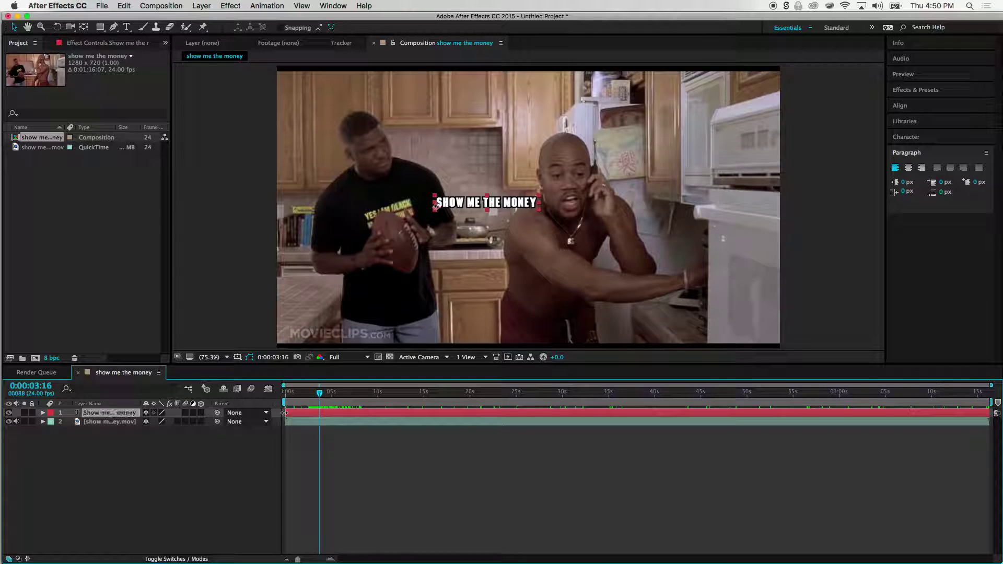
pyautogui.moveTo(285, 413); pyautogui.dragTo(318, 413)
pyautogui.moveTo(989, 411); pyautogui.dragTo(329, 414)
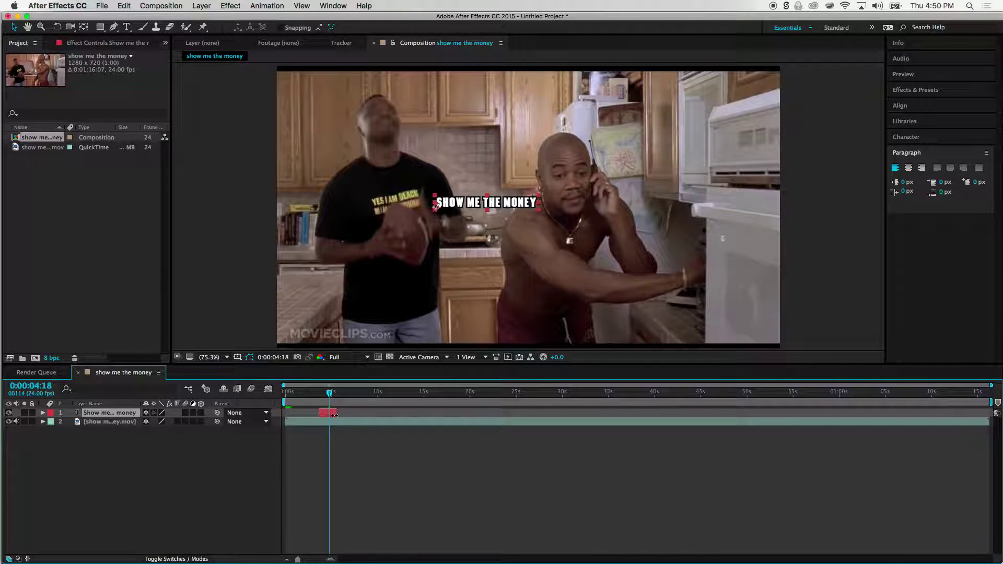
# Play back the section around the text layer to check the caption's timing against the spoken line
pyautogui.moveTo(329, 395)
pyautogui.mouseDown()
pyautogui.moveTo(313, 395)
pyautogui.moveTo(337, 395)
pyautogui.moveTo(323, 395)
pyautogui.mouseUp()
pyautogui.press('space')
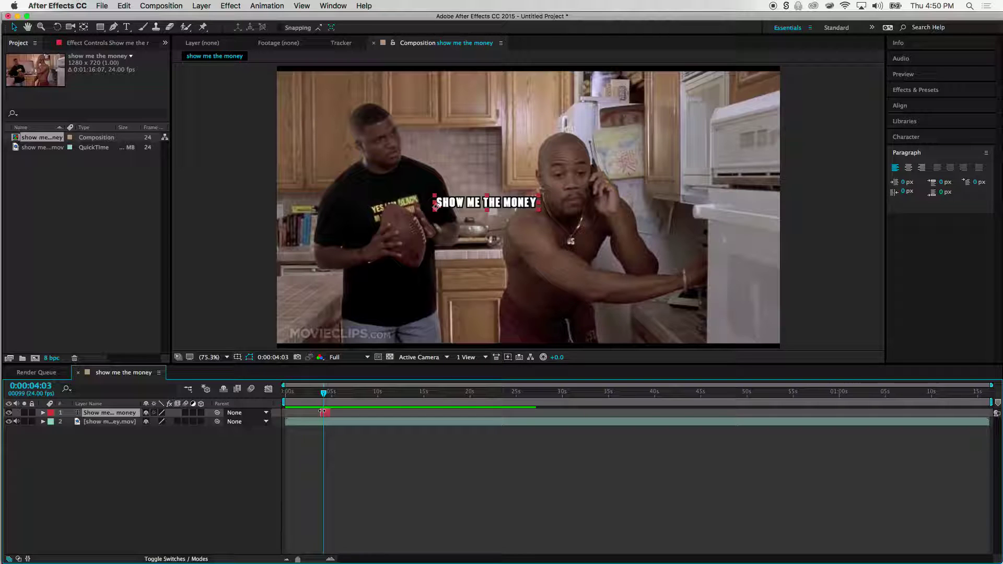
pyautogui.moveTo(298, 560); pyautogui.dragTo(317, 559)
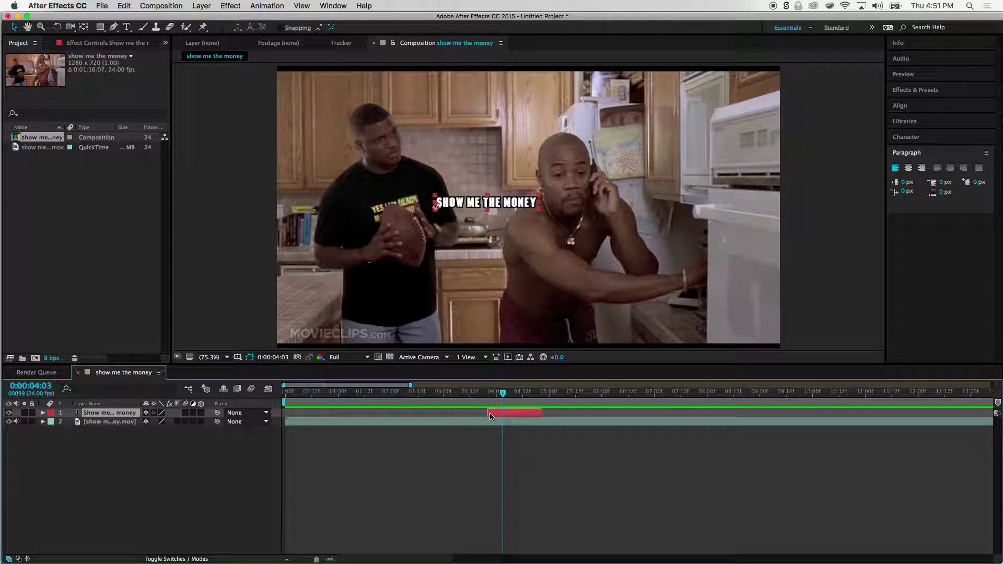
pyautogui.moveTo(503, 395); pyautogui.dragTo(475, 395)
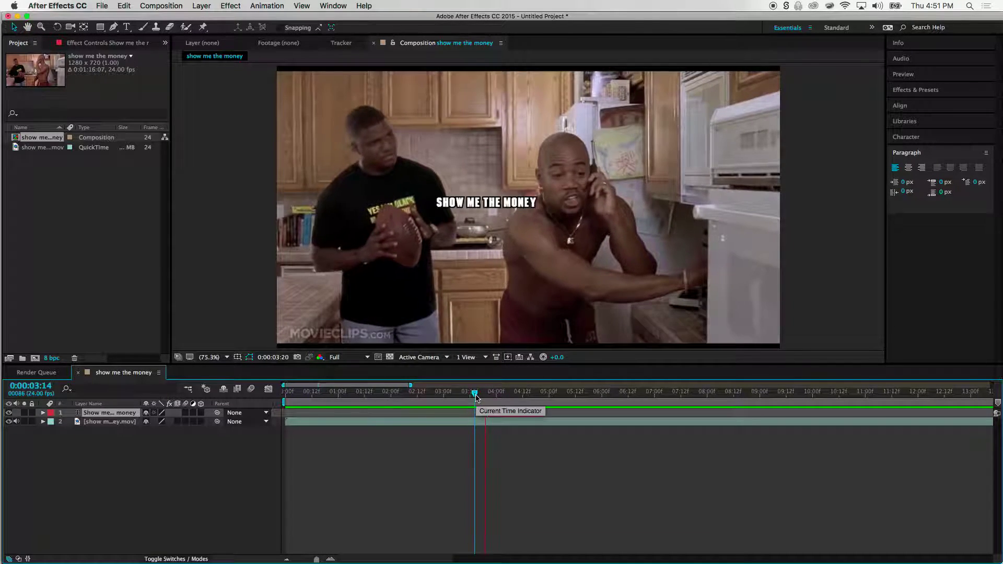
pyautogui.press('o')
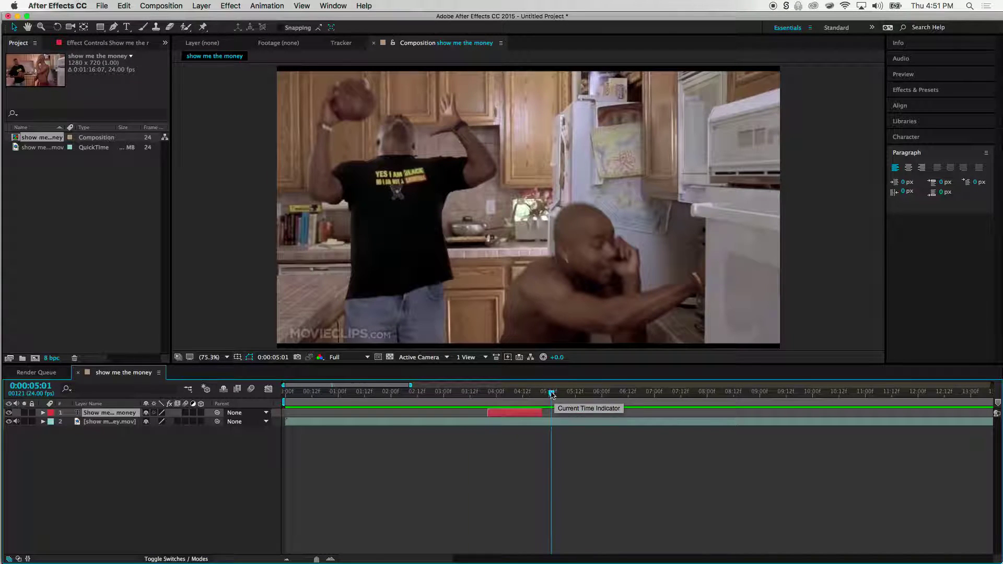
# Trim the text layer's end back to about 0:00:04:18 and replay the caption
pyautogui.click(485, 393)
pyautogui.press('space')
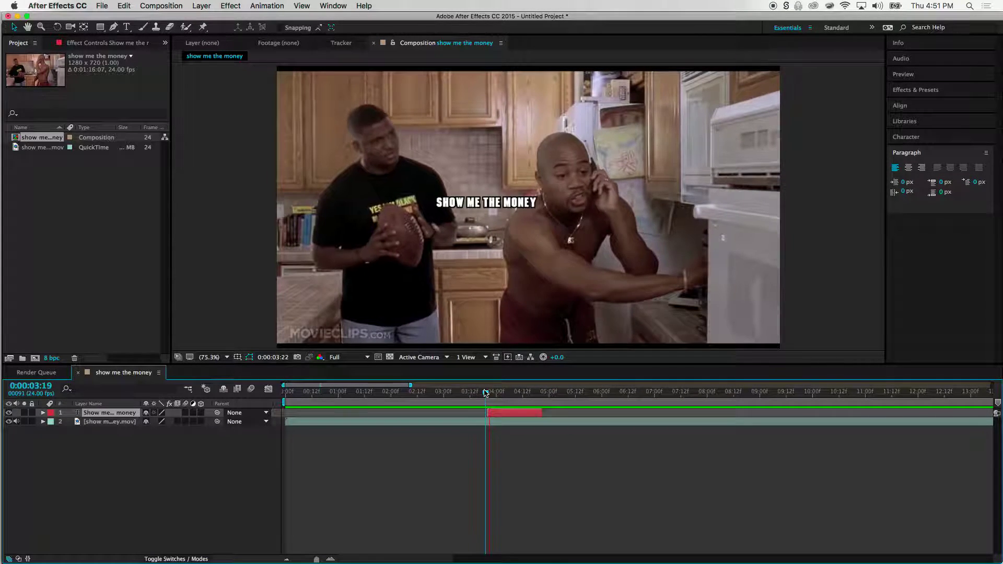
pyautogui.press('space')
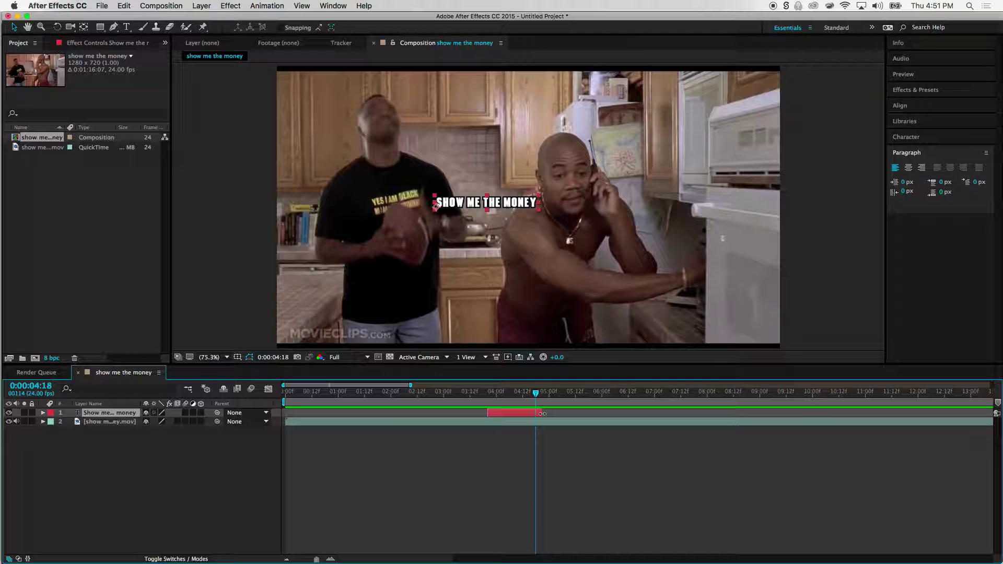
pyautogui.click(468, 392)
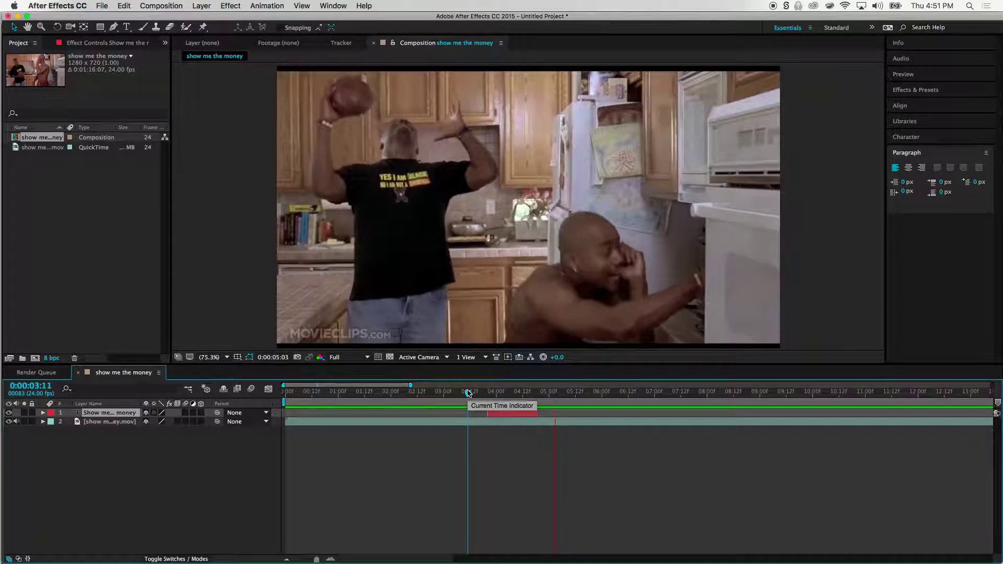
pyautogui.press('space')
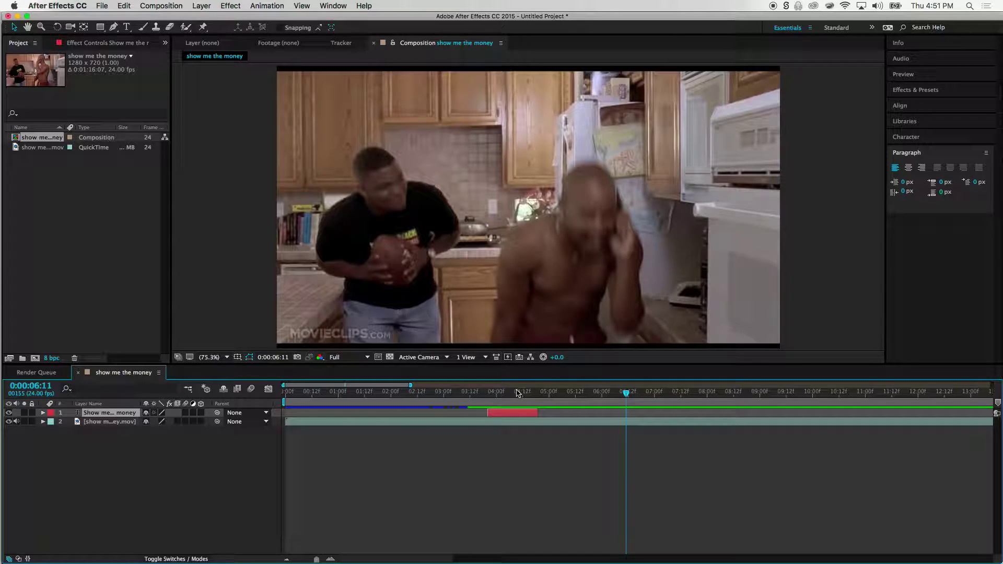
# With the playhead at 0:00:04:08, change the caption's font family to Menlo in the character settings
pyautogui.click(516, 393)
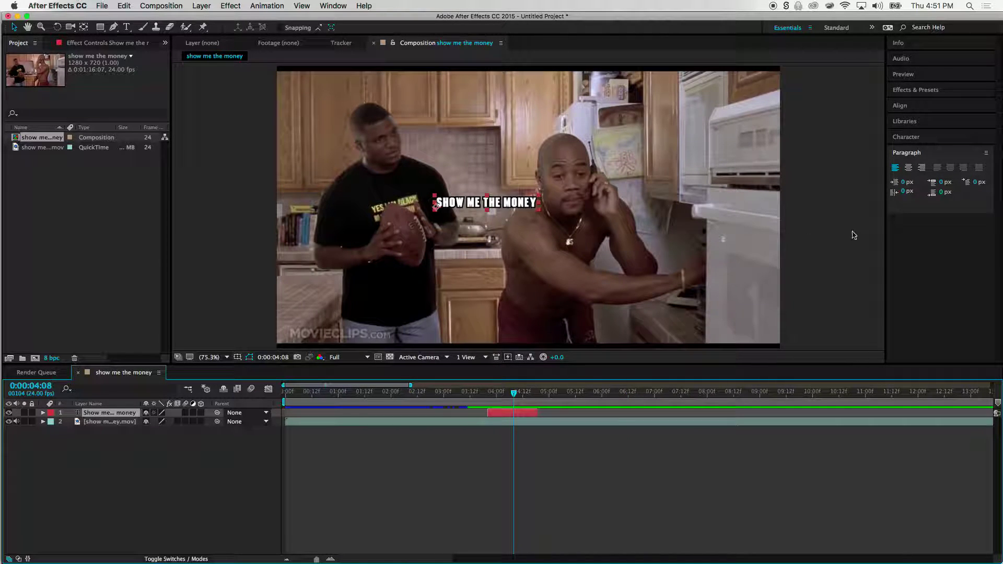
pyautogui.click(334, 6)
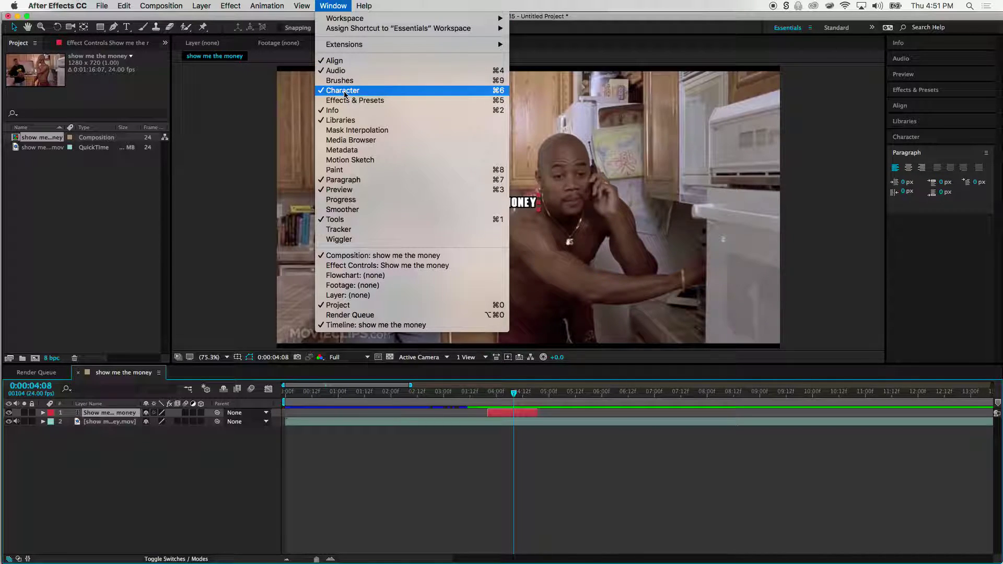
pyautogui.click(342, 92)
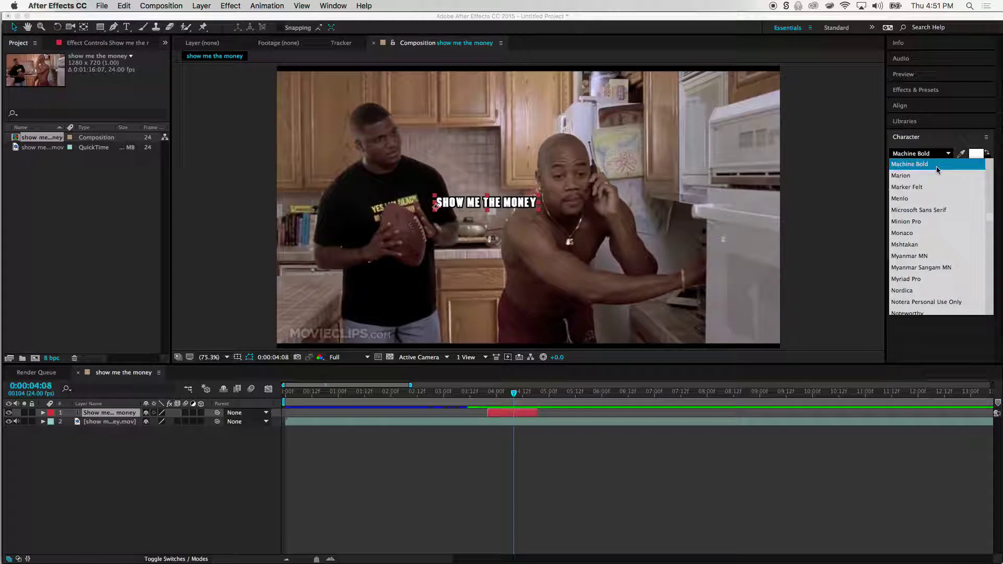
pyautogui.click(913, 198)
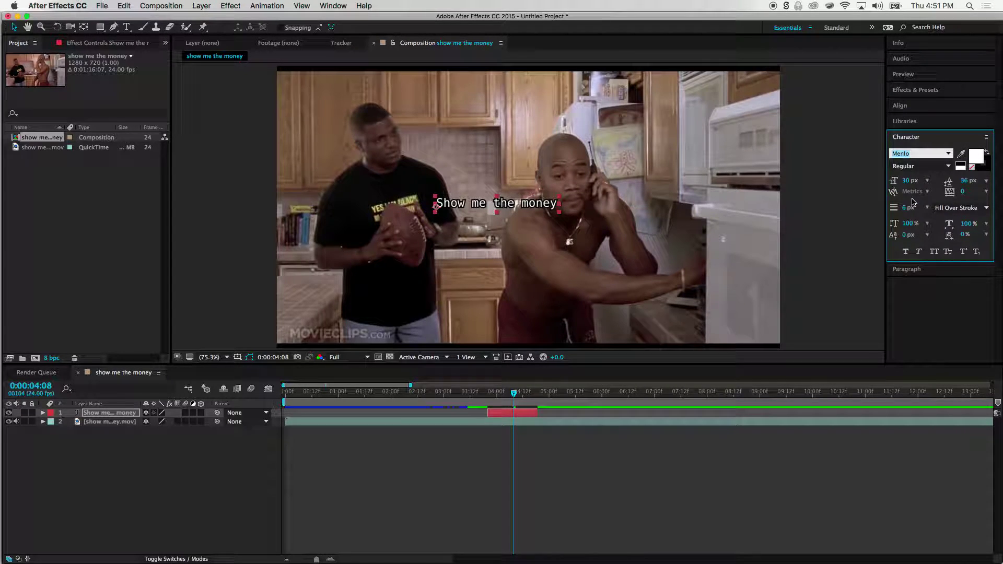
# Try the PT Serif and Silom font families on the "Show me the money" caption
pyautogui.click(946, 153)
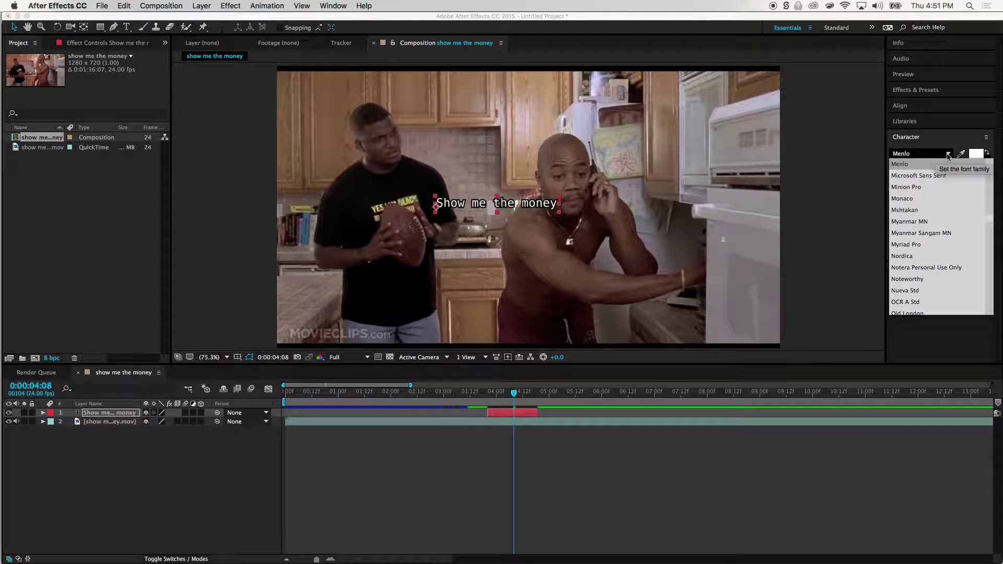
pyautogui.scroll(-10, 920, 255)
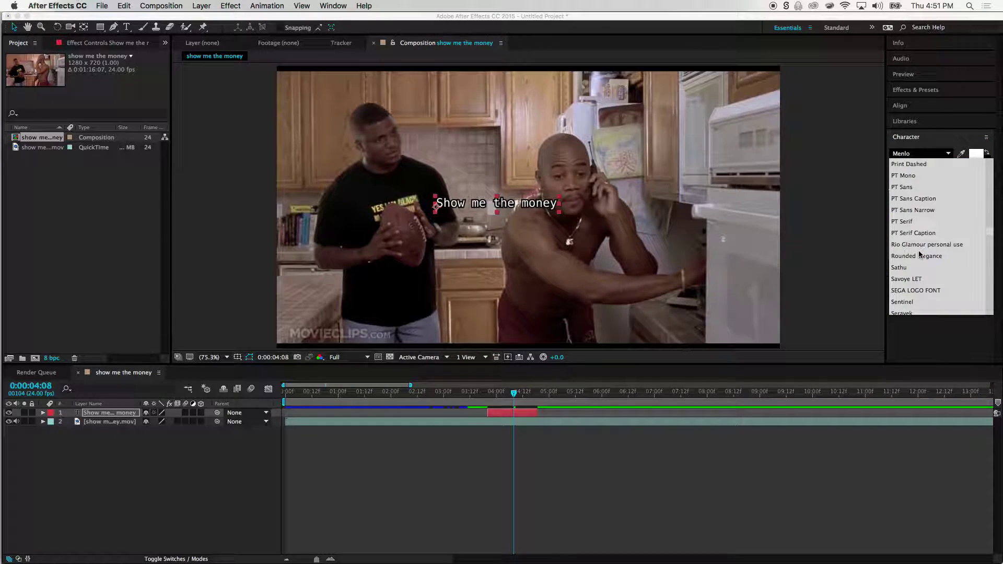
pyautogui.click(900, 221)
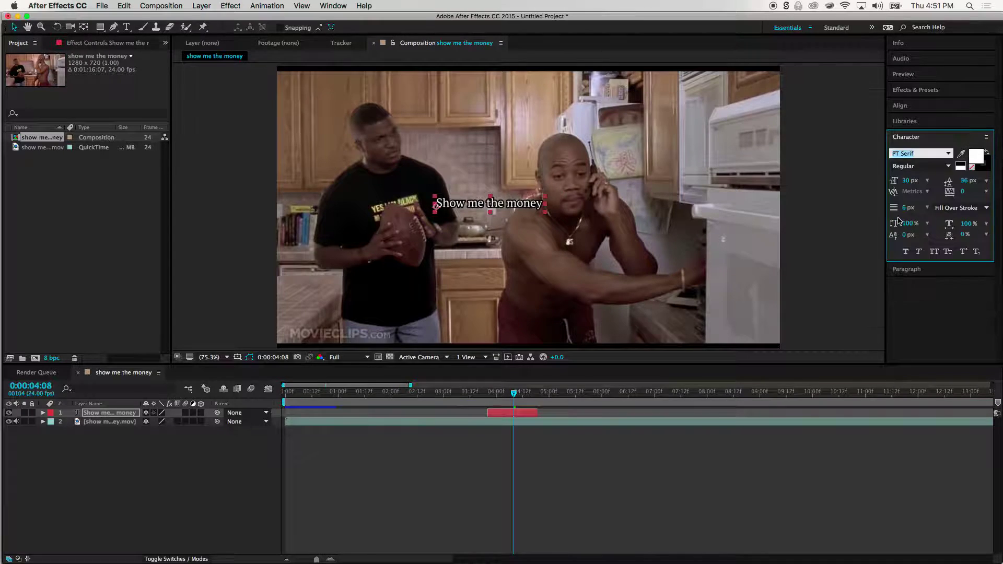
pyautogui.click(948, 153)
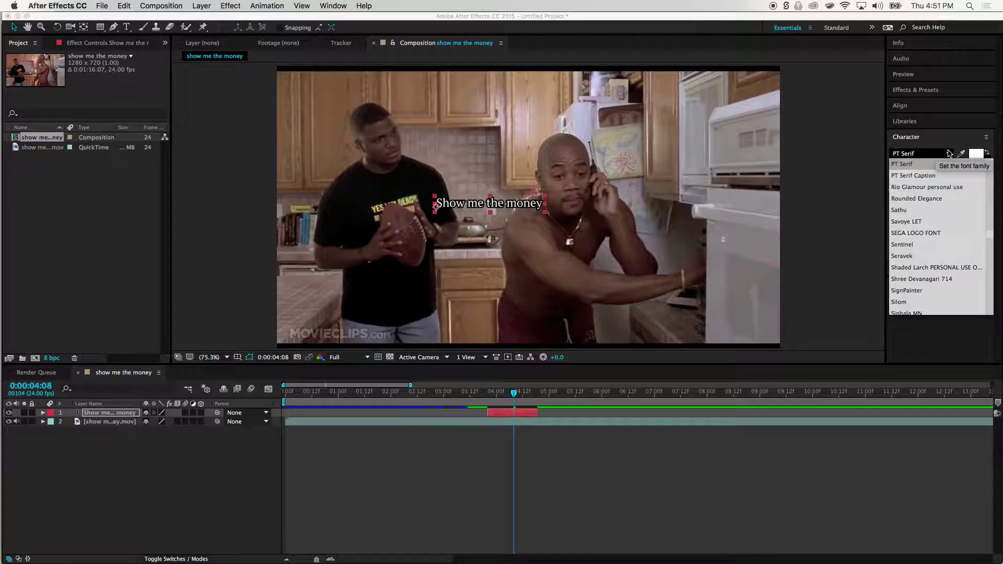
pyautogui.click(907, 301)
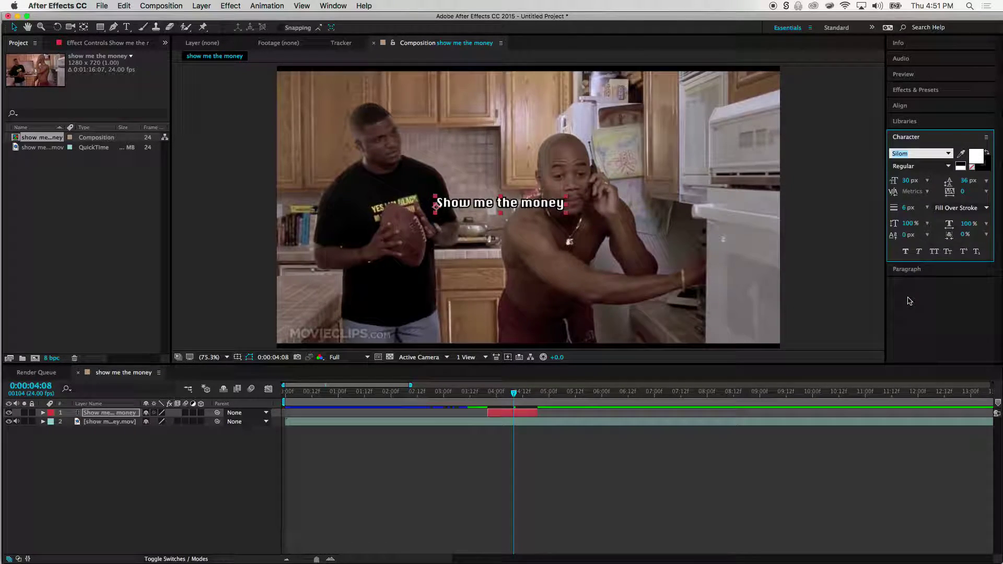
pyautogui.click(949, 166)
pyautogui.click(941, 167)
# Set the caption's font family to Helvetica Neue with the Bold style
pyautogui.click(947, 153)
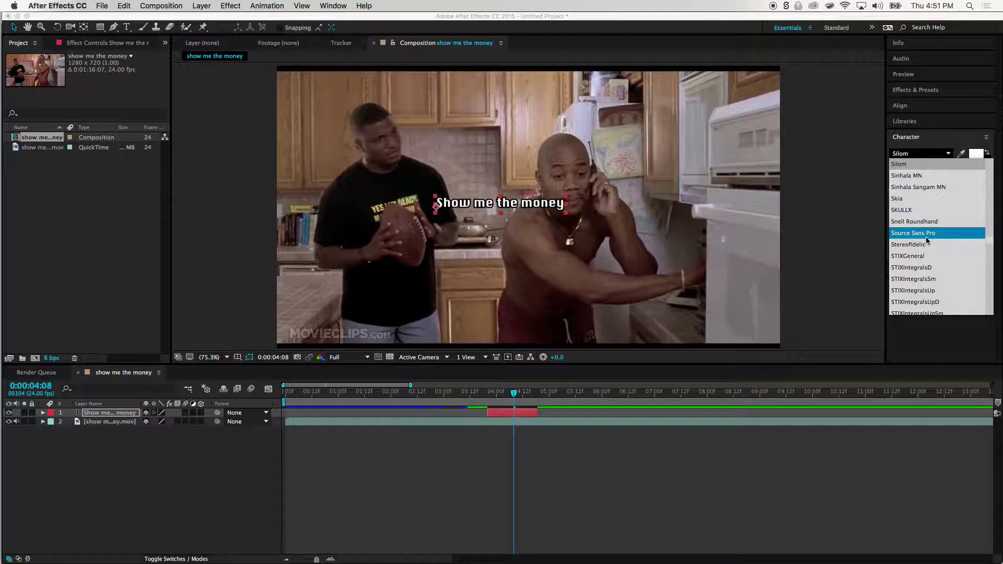
pyautogui.scroll(15, 926, 239)
pyautogui.scroll(4, 925, 236)
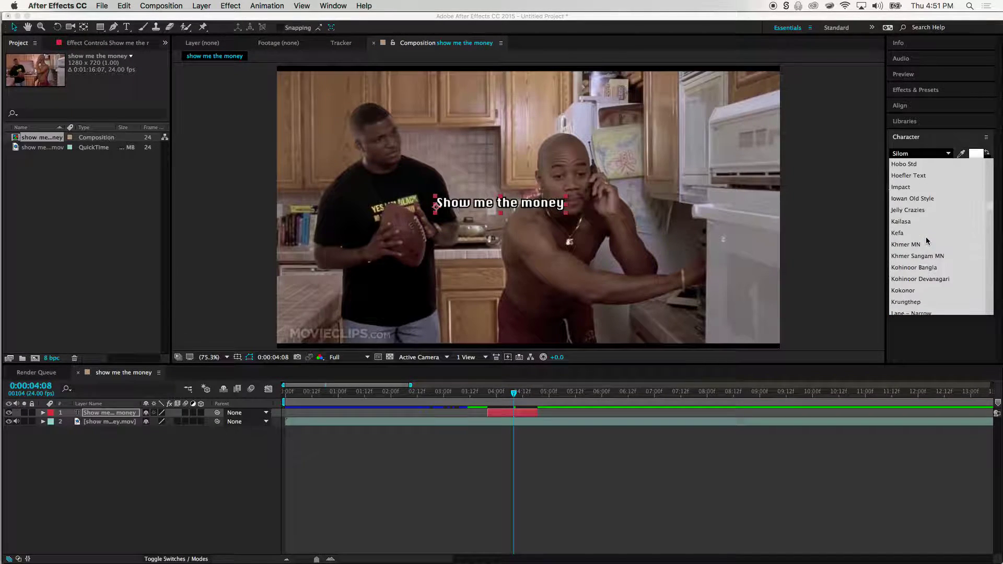
pyautogui.scroll(4, 925, 194)
pyautogui.click(913, 188)
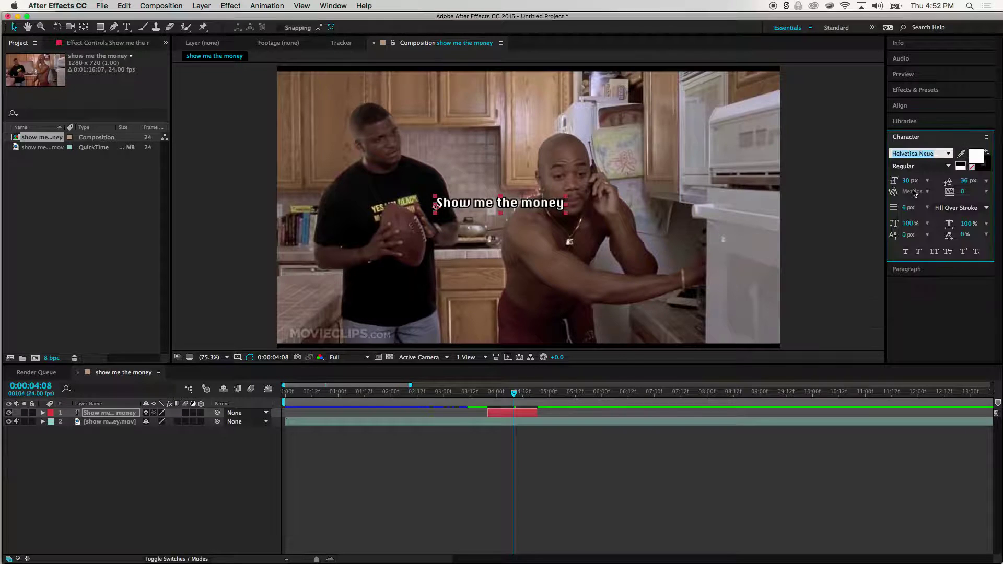
pyautogui.click(948, 167)
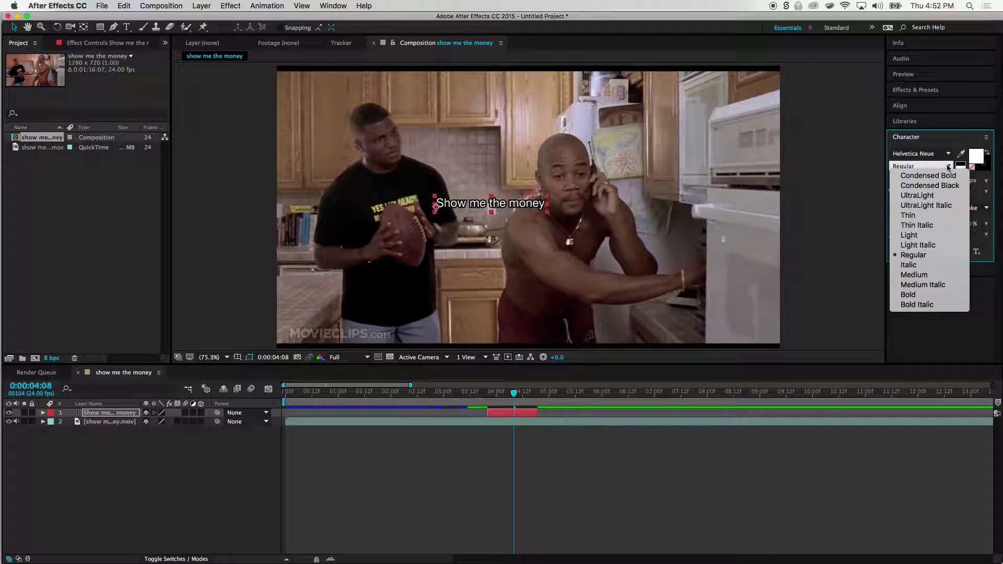
pyautogui.click(908, 294)
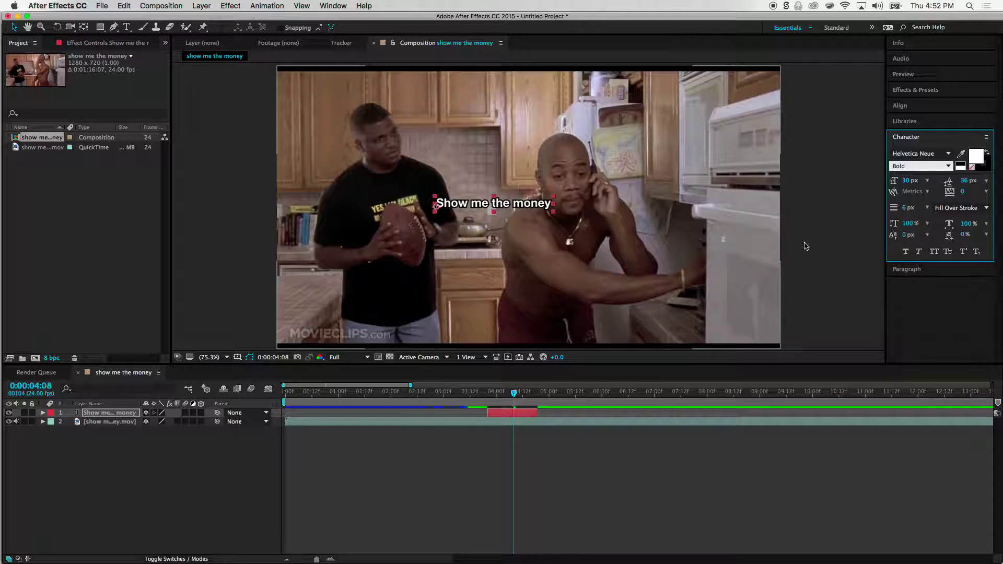
# Sample a dark fill color from the clip for the caption and return the fill to white
pyautogui.click(976, 156)
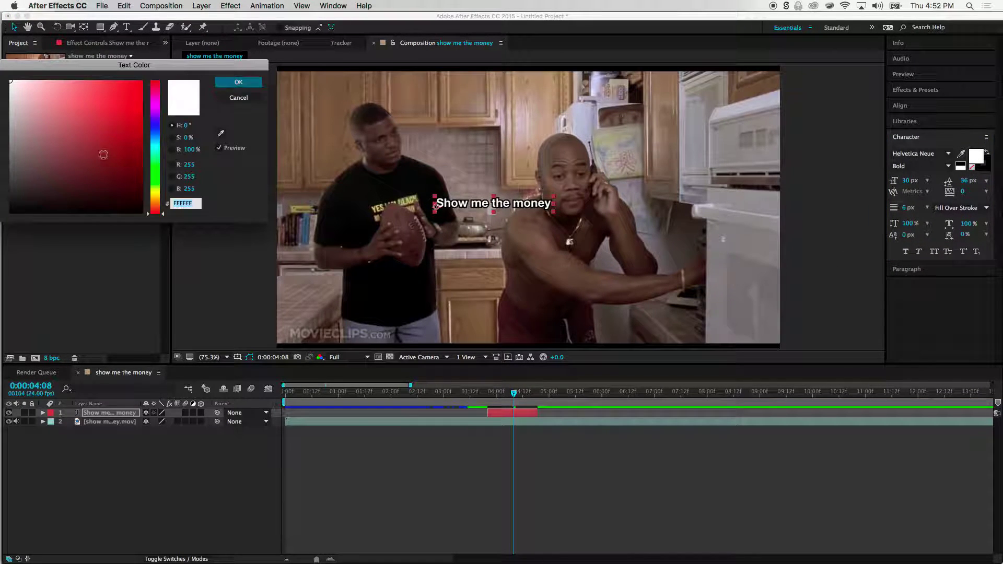
pyautogui.click(220, 133)
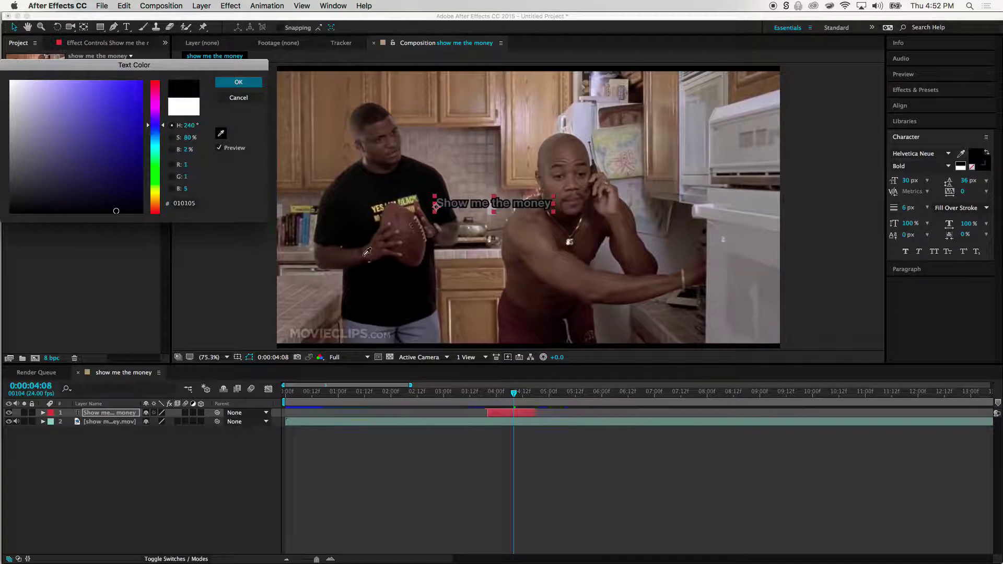
pyautogui.click(186, 98)
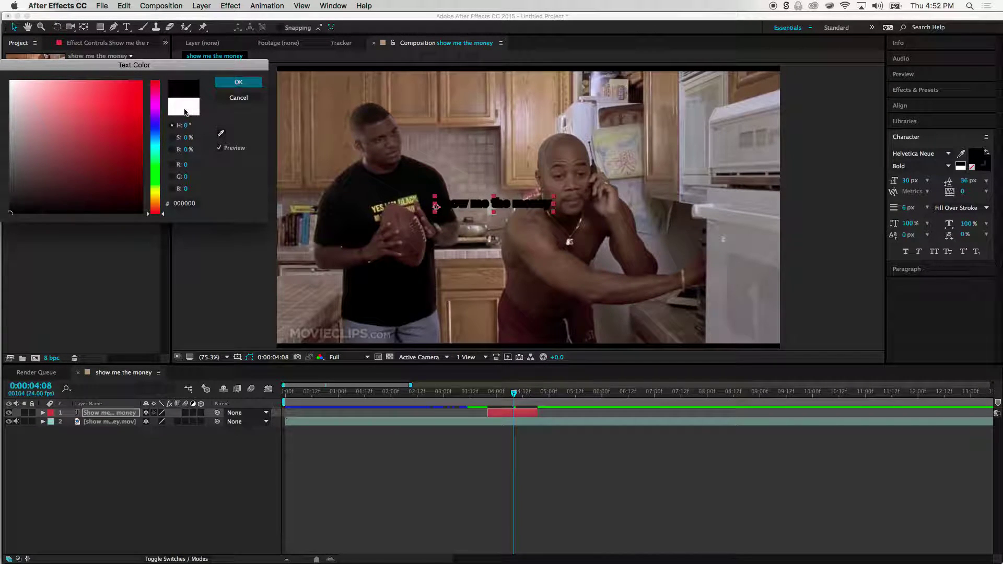
pyautogui.moveTo(31, 108); pyautogui.dragTo(11, 81)
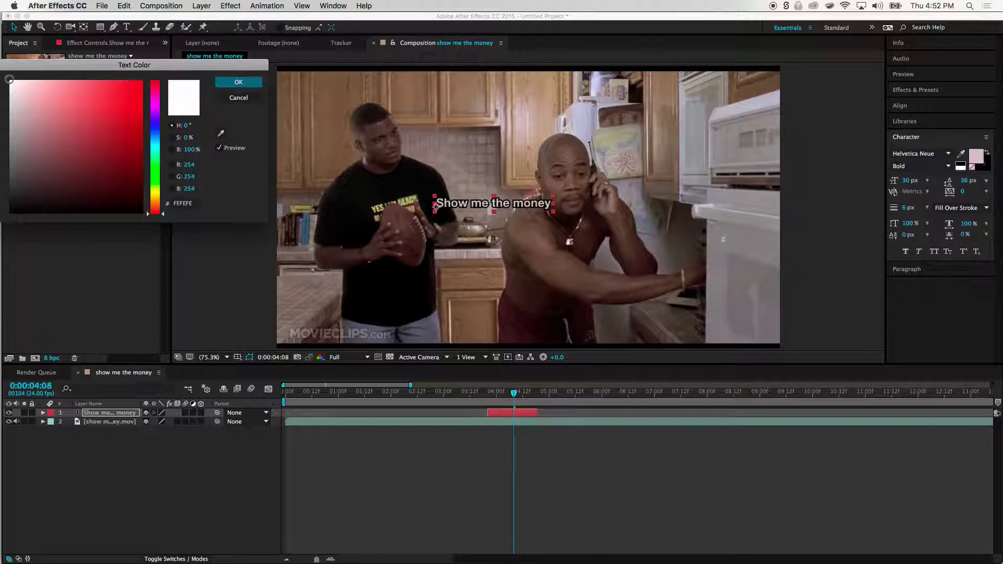
pyautogui.click(239, 82)
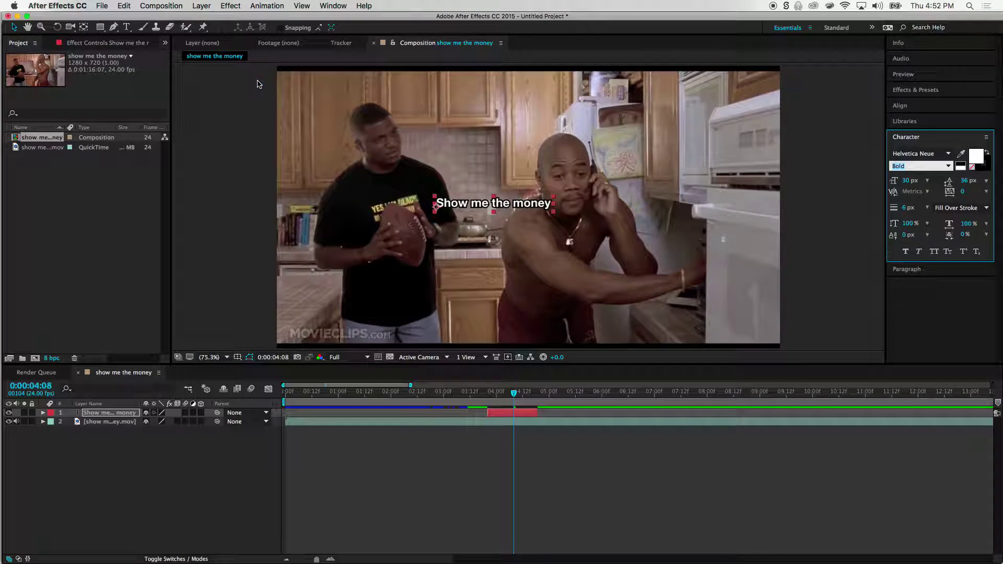
# Bring the caption's stroke color forward and set the stroke width to 3 px
pyautogui.click(987, 171)
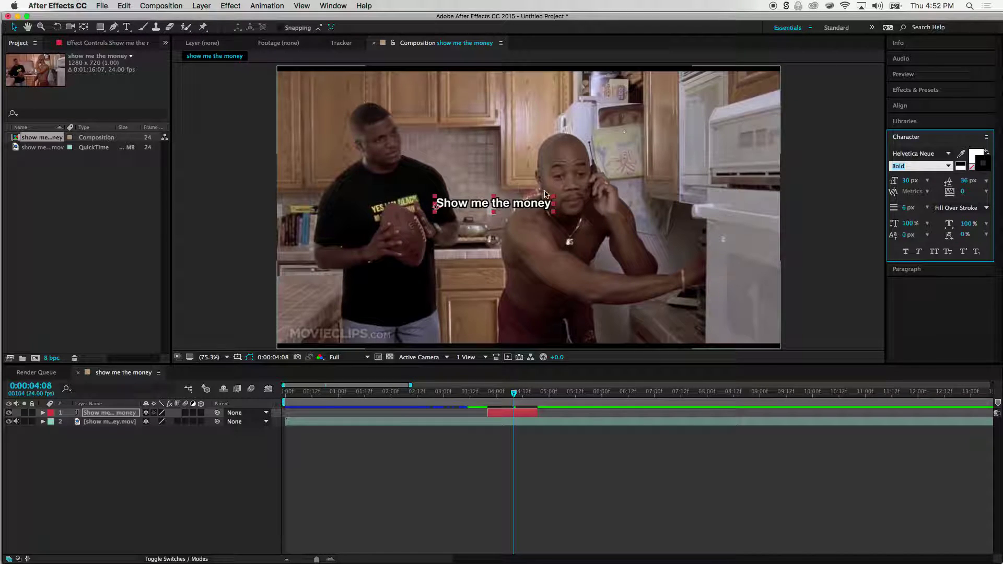
pyautogui.click(904, 209)
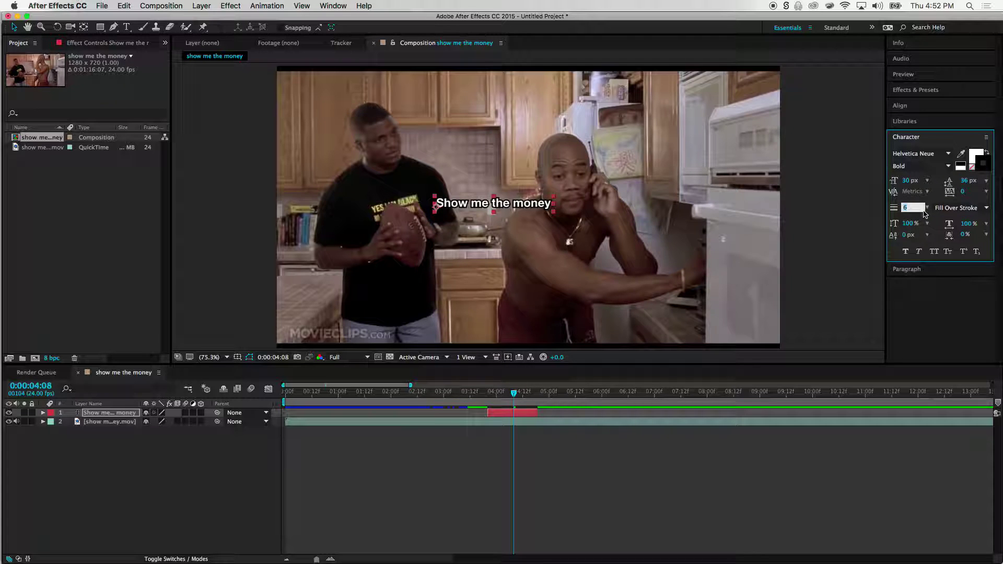
pyautogui.write('3')
pyautogui.press('Tab')
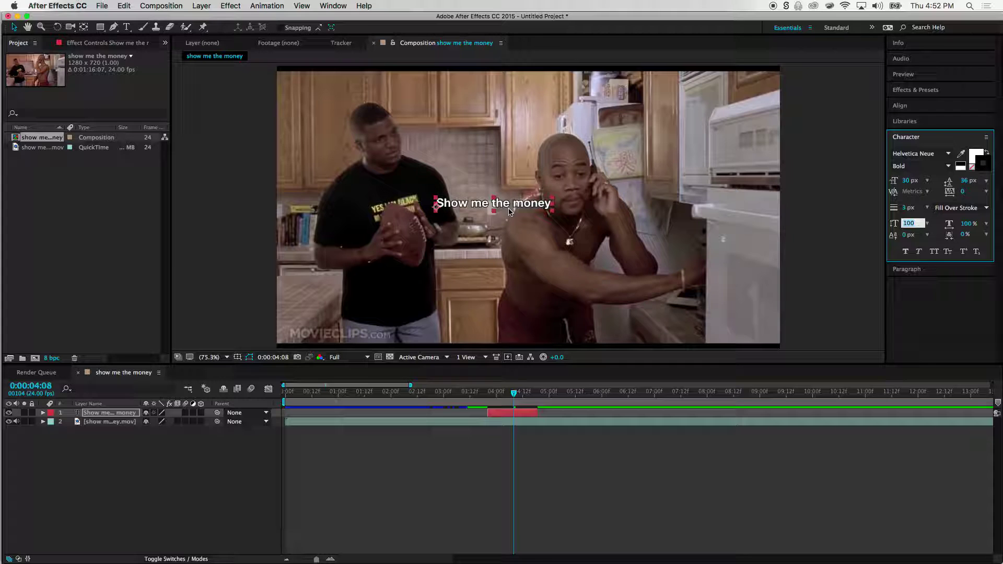
# Enlarge the composition view to 200% around the caption to examine its outline against the footage
pyautogui.press('.')
pyautogui.press('.')
pyautogui.press('.')
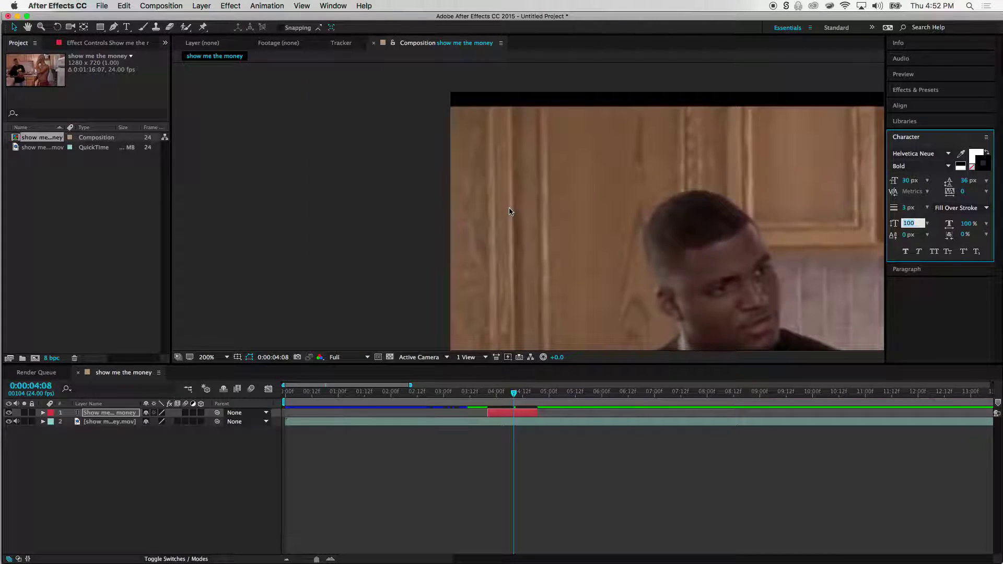
pyautogui.moveTo(663, 212); pyautogui.dragTo(658, 209)
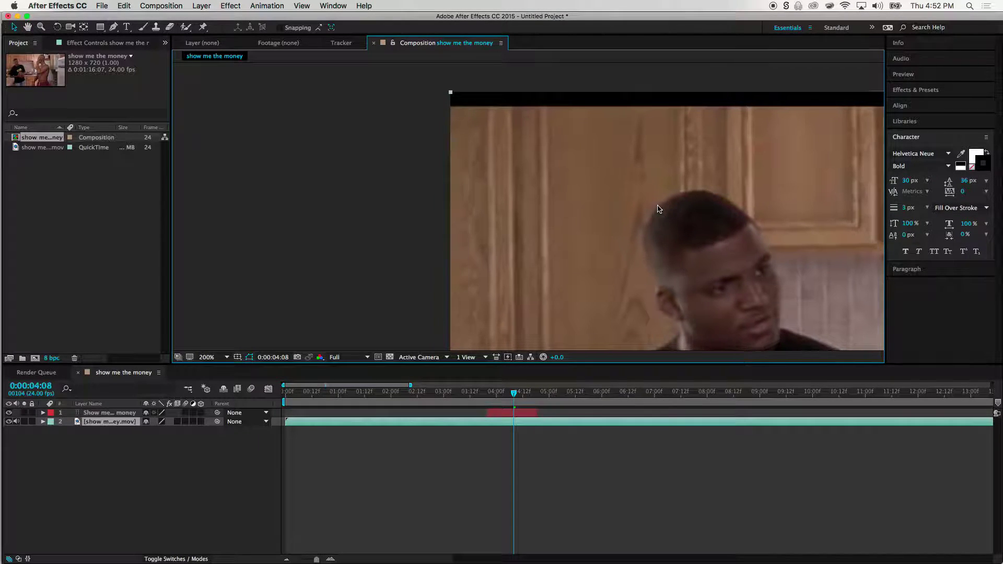
pyautogui.press('h')
pyautogui.moveTo(707, 224); pyautogui.dragTo(428, 98)
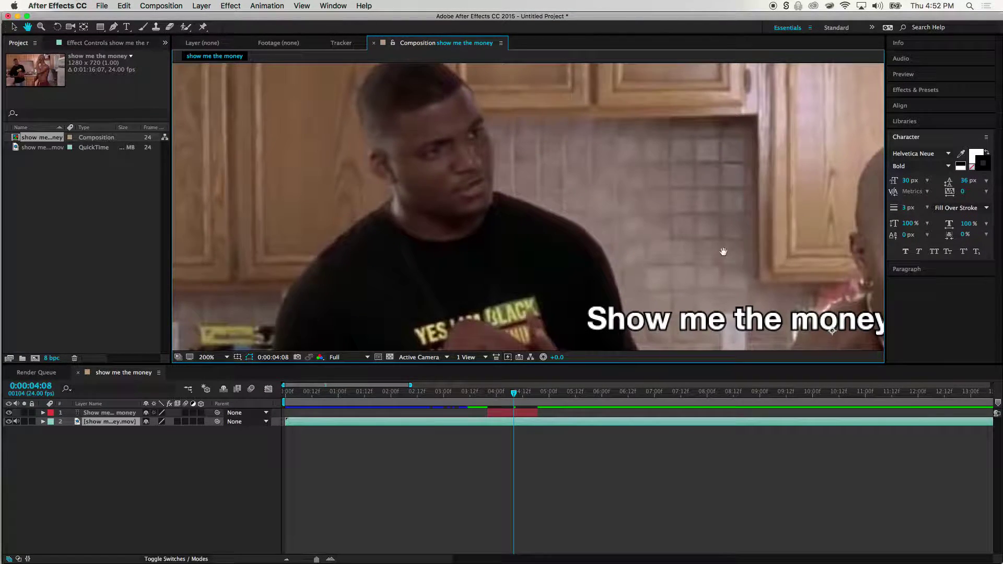
pyautogui.moveTo(835, 292); pyautogui.dragTo(619, 178)
pyautogui.press('v')
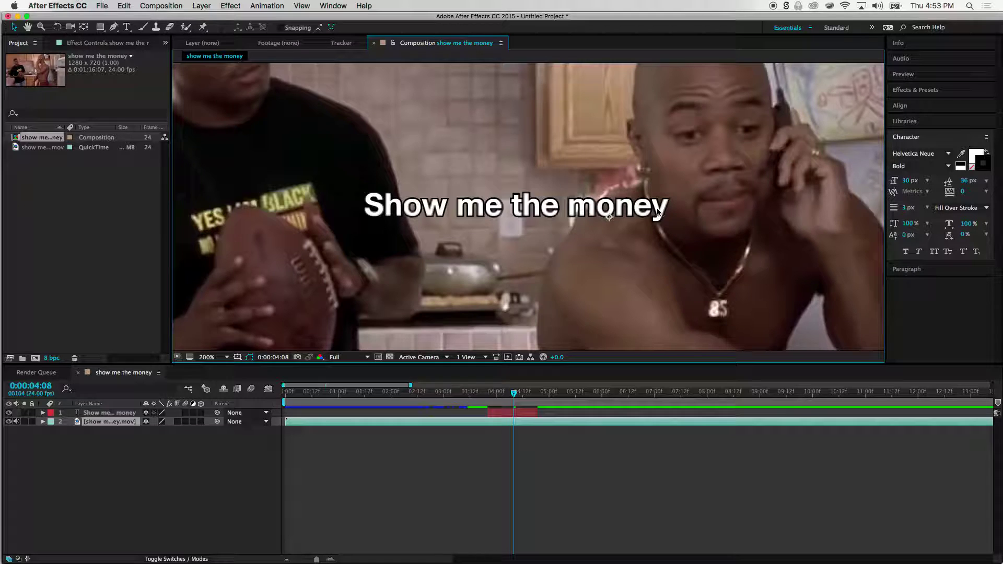
# Select the text layer and change the caption's stroke color to a dark green
pyautogui.click(112, 413)
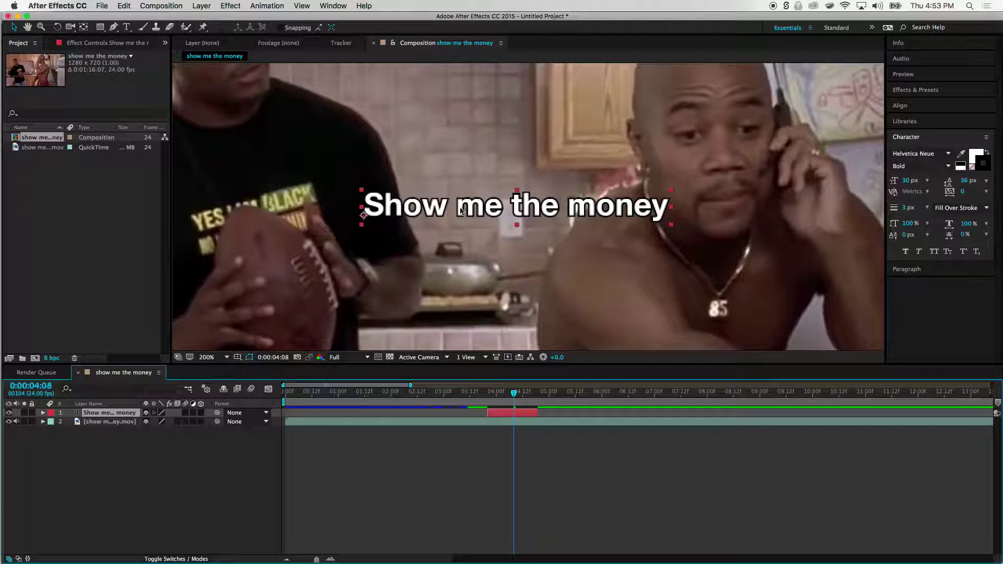
pyautogui.click(986, 167)
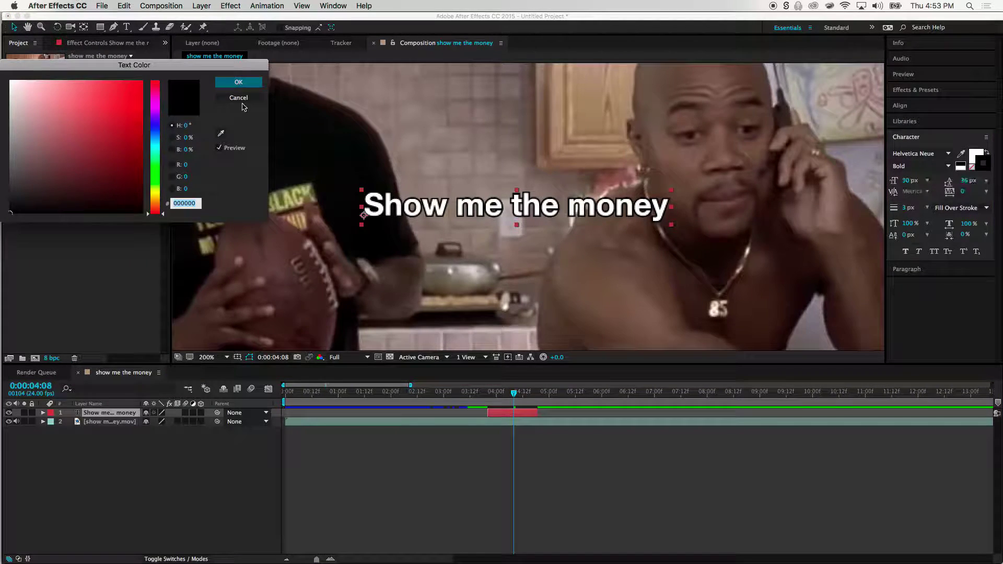
pyautogui.moveTo(124, 114); pyautogui.dragTo(141, 108)
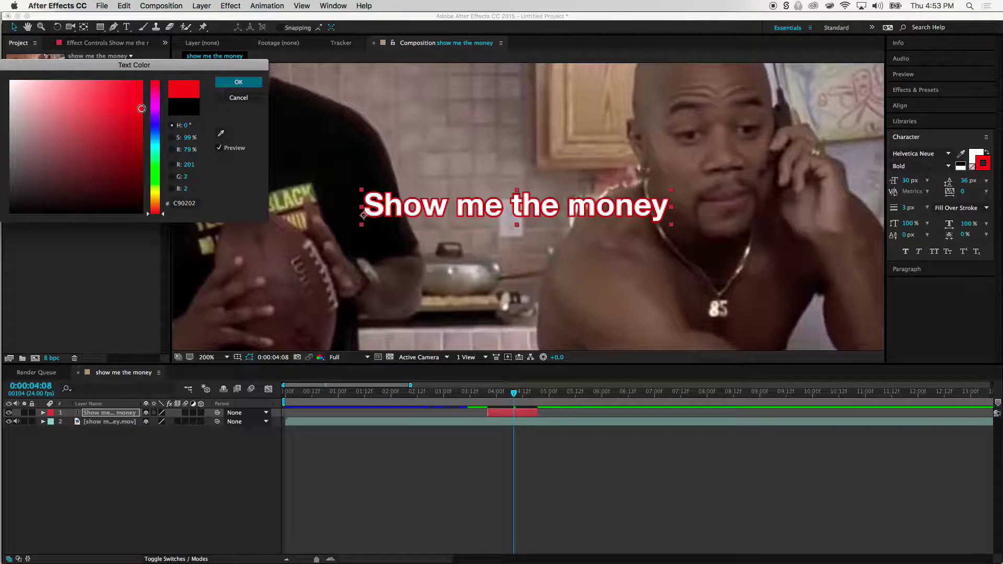
pyautogui.moveTo(156, 170)
pyautogui.mouseDown()
pyautogui.moveTo(156, 160)
pyautogui.moveTo(83, 157)
pyautogui.moveTo(65, 74)
pyautogui.moveTo(112, 90)
pyautogui.moveTo(110, 143)
pyautogui.mouseUp()
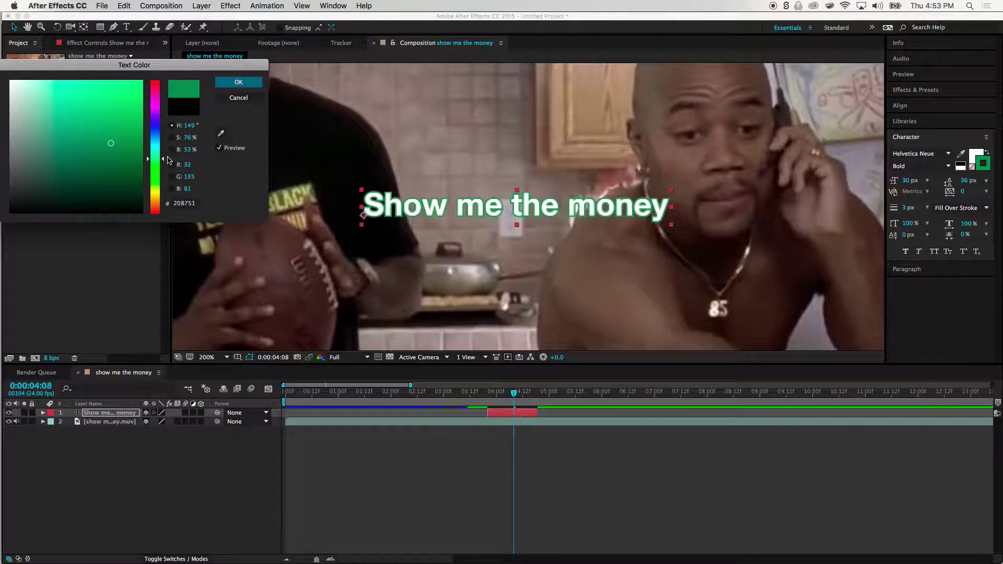
pyautogui.moveTo(164, 164); pyautogui.dragTo(163, 179)
pyautogui.moveTo(111, 143)
pyautogui.mouseDown()
pyautogui.moveTo(86, 141)
pyautogui.moveTo(81, 122)
pyautogui.moveTo(90, 170)
pyautogui.moveTo(98, 172)
pyautogui.mouseUp()
pyautogui.click(239, 83)
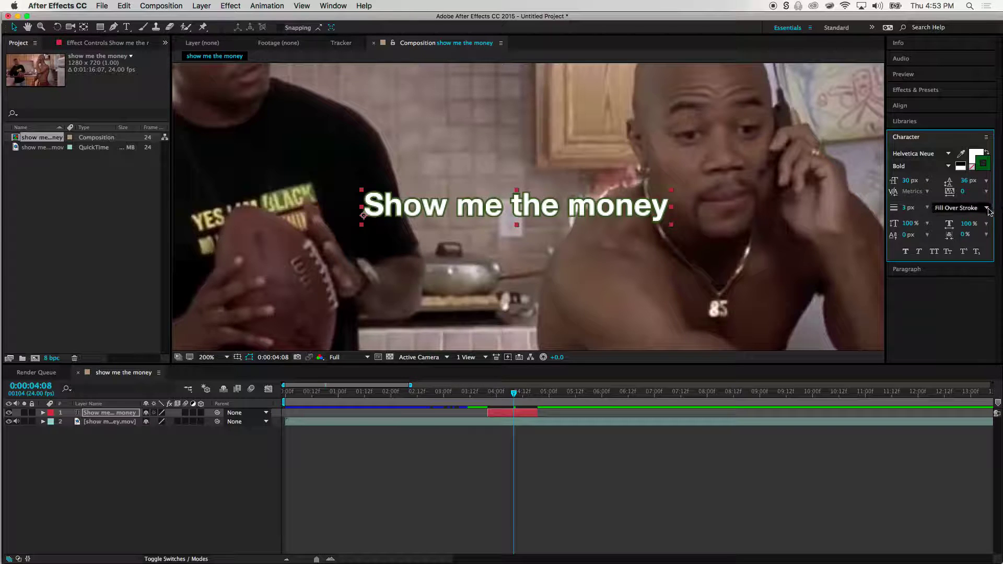
# Set the caption's font size to 36 px and scale the text layer down slightly in the composition
pyautogui.click(926, 182)
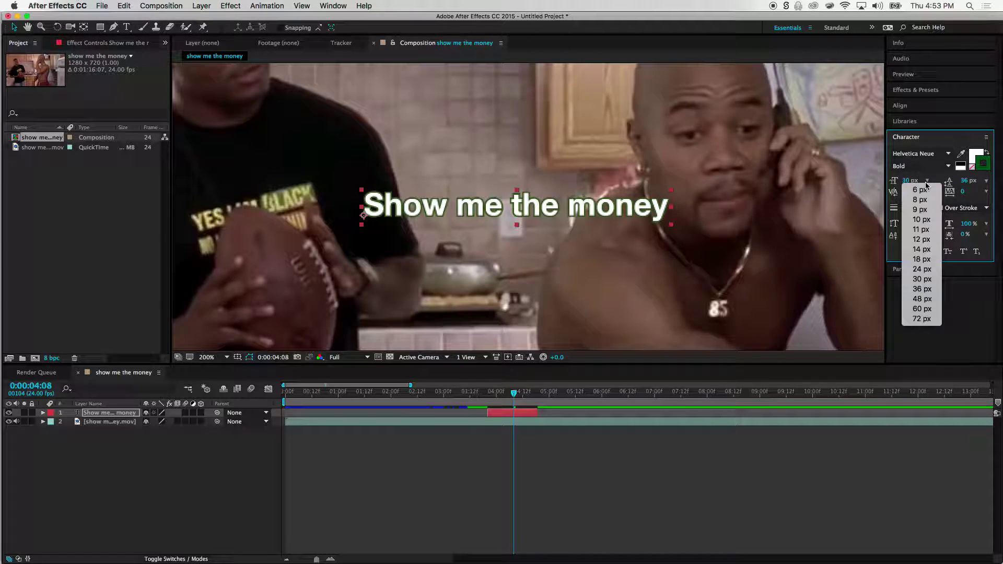
pyautogui.click(928, 290)
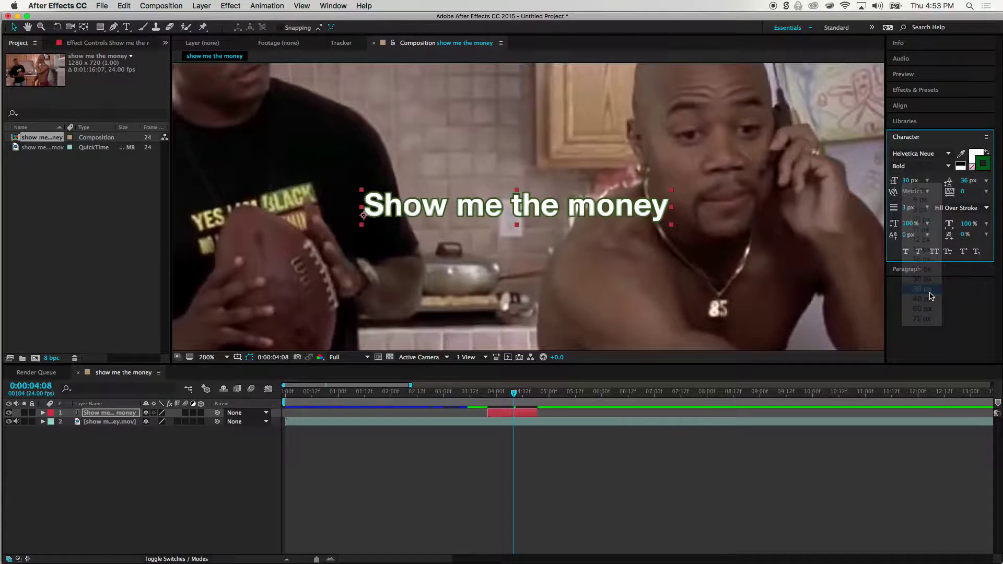
pyautogui.click(737, 188)
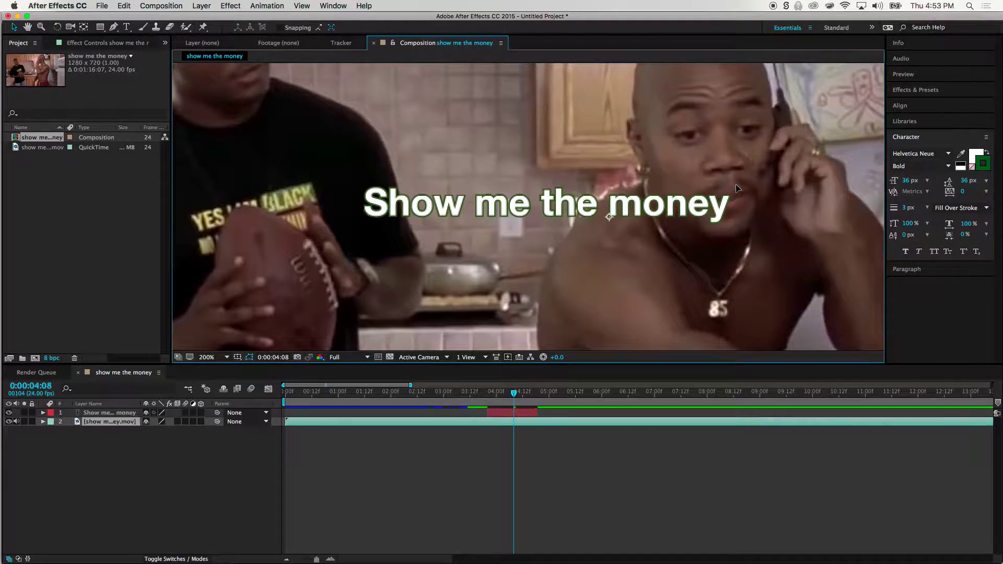
pyautogui.click(107, 412)
pyautogui.moveTo(734, 188); pyautogui.dragTo(762, 182)
pyautogui.moveTo(731, 131); pyautogui.dragTo(706, 141)
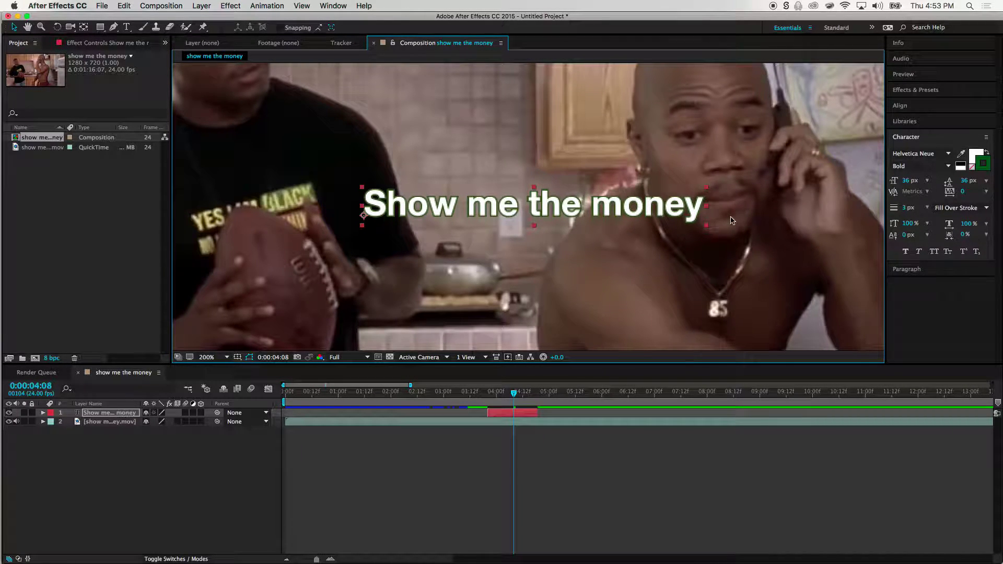
# Set the caption's font size to 50 px and move it left and slightly down between the two men
pyautogui.click(908, 181)
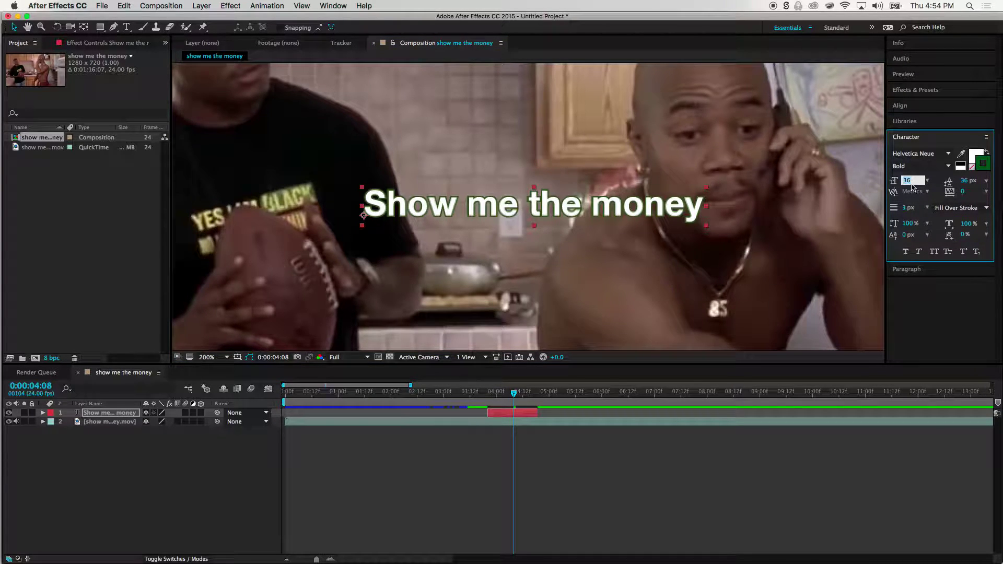
pyautogui.write('50')
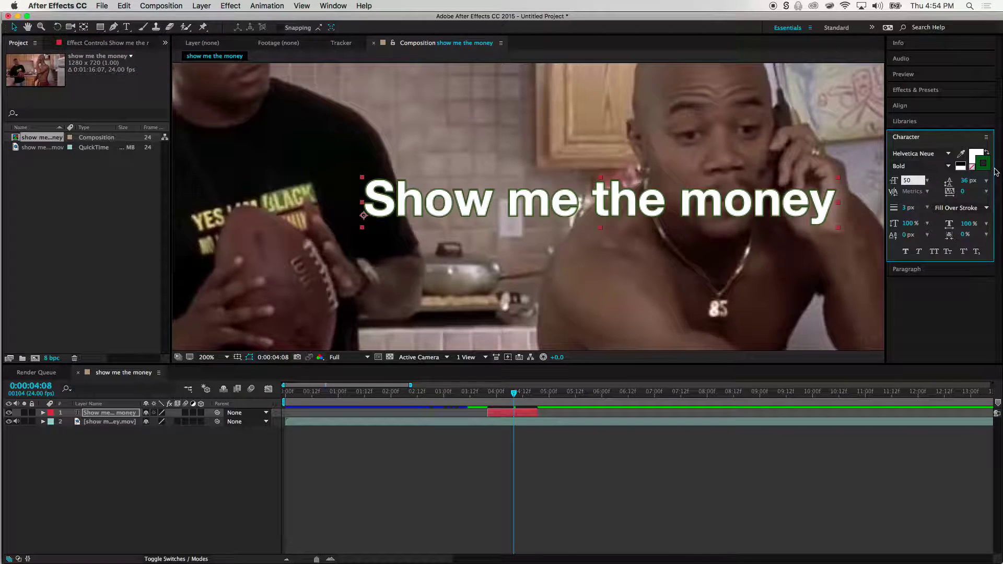
pyautogui.click(718, 206)
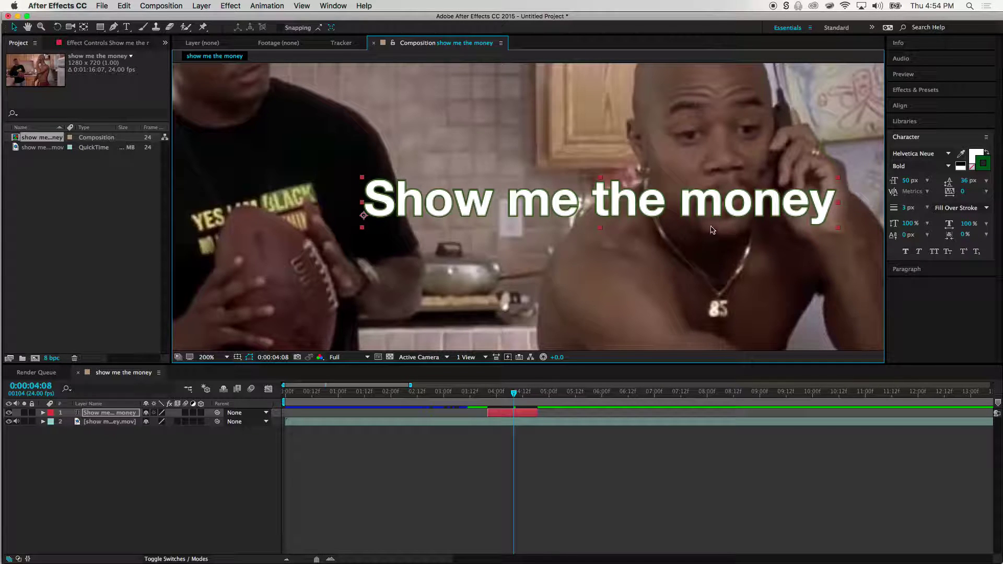
pyautogui.moveTo(736, 208); pyautogui.dragTo(644, 224)
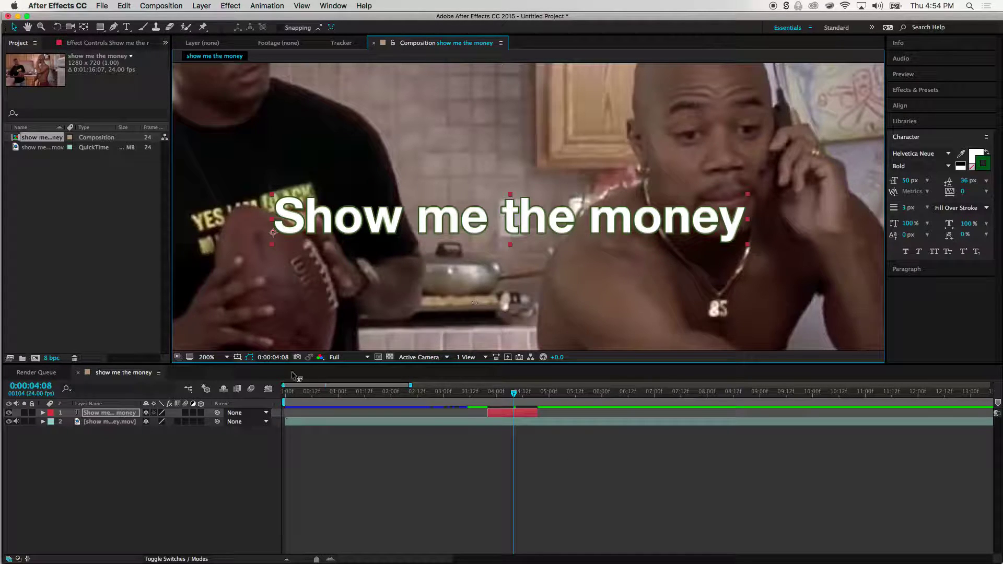
# Duplicate the "Show me the money" text layer and shift the copy along the timeline to span 0:00:07:15
pyautogui.click(219, 357)
pyautogui.click(227, 374)
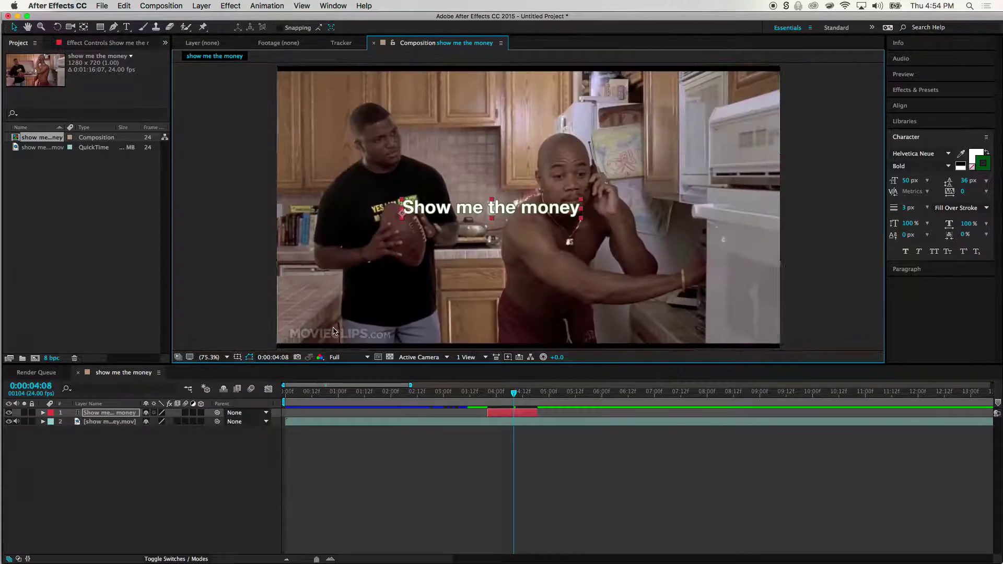
pyautogui.moveTo(513, 398); pyautogui.dragTo(637, 402)
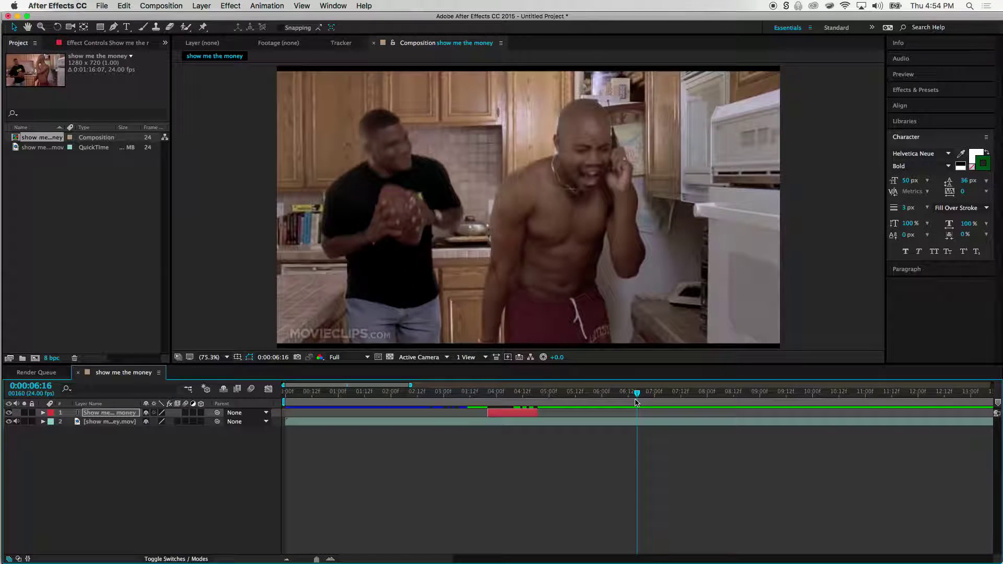
pyautogui.press('space')
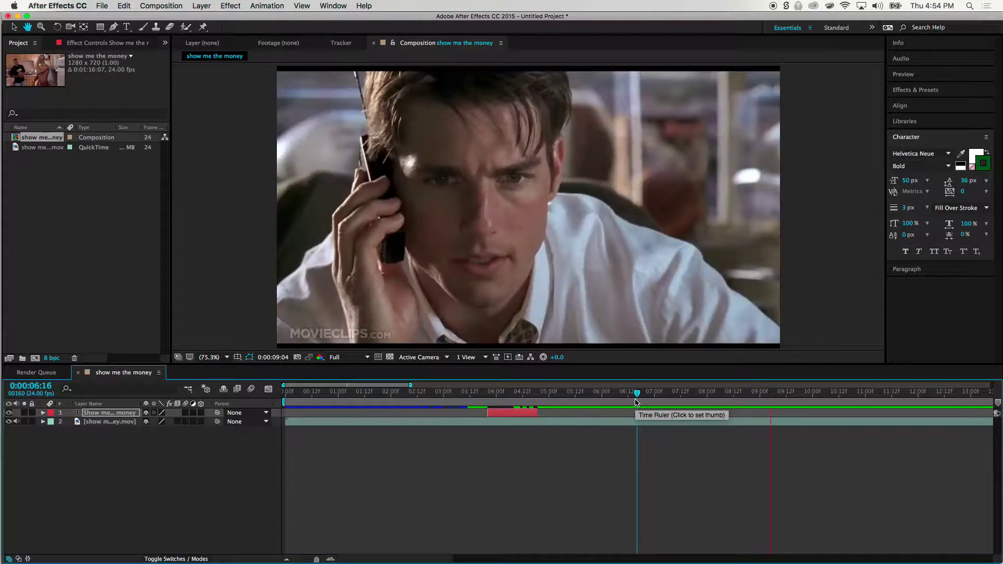
pyautogui.press('space')
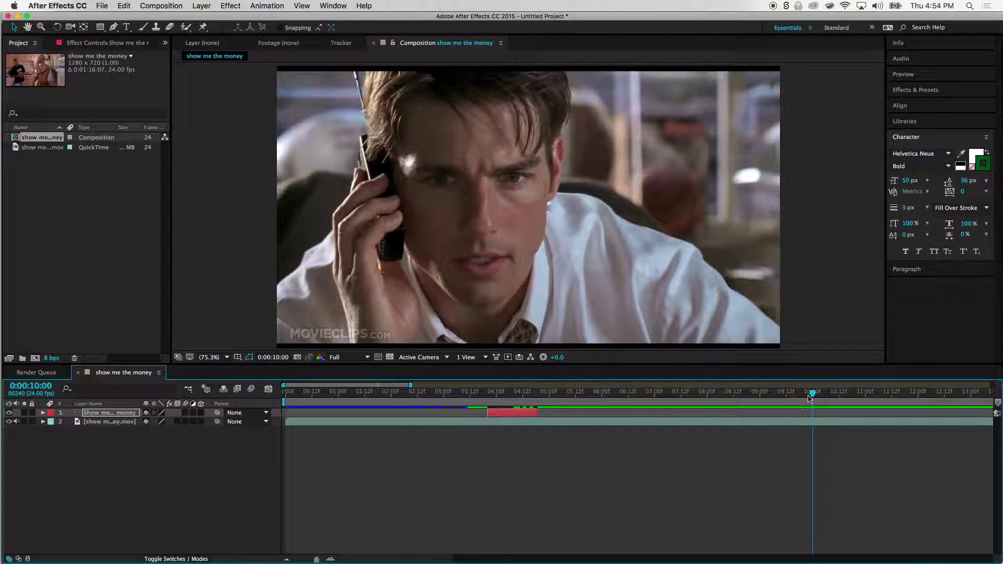
pyautogui.moveTo(810, 397); pyautogui.dragTo(689, 397)
pyautogui.click(506, 413)
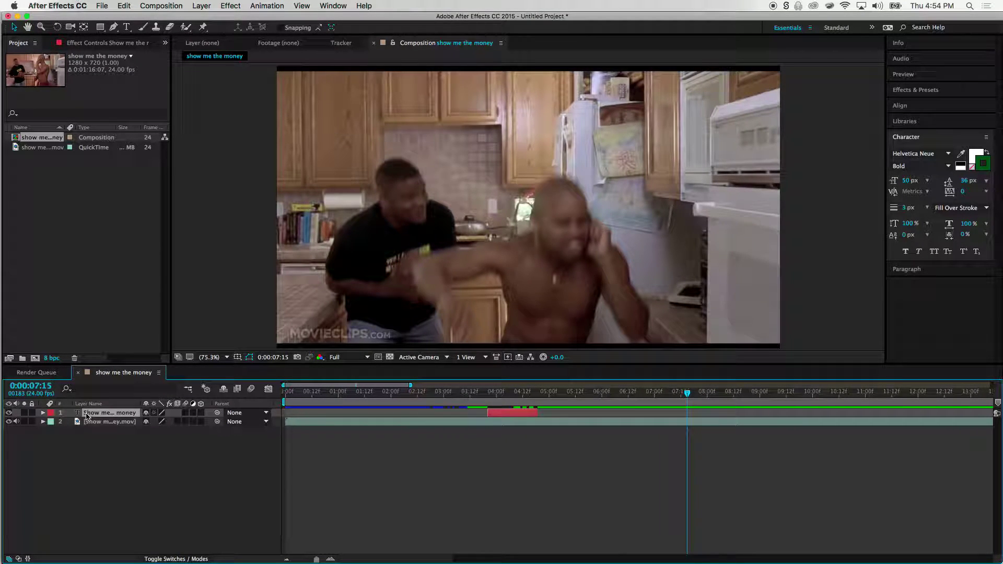
pyautogui.press('super+d')
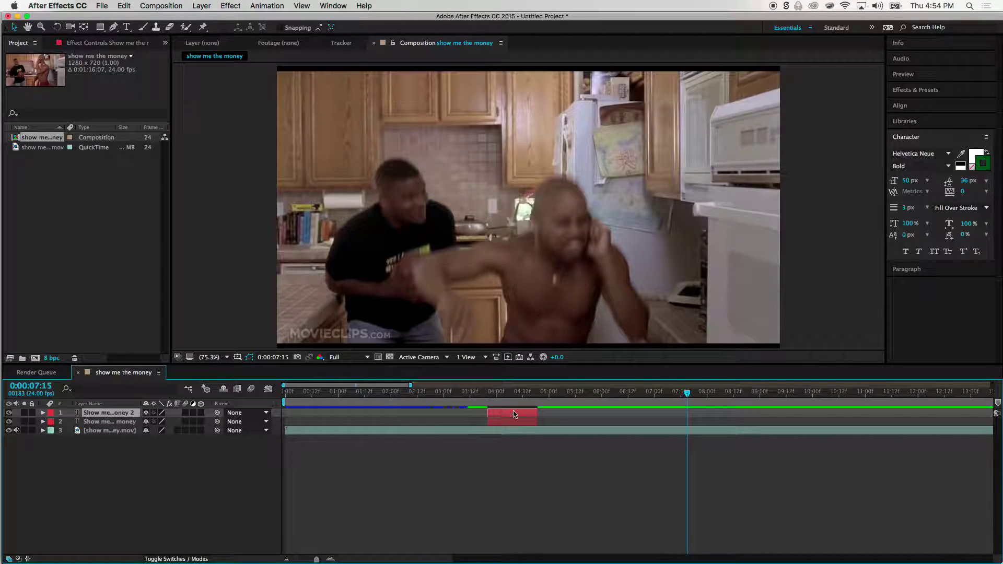
pyautogui.moveTo(515, 413); pyautogui.dragTo(699, 413)
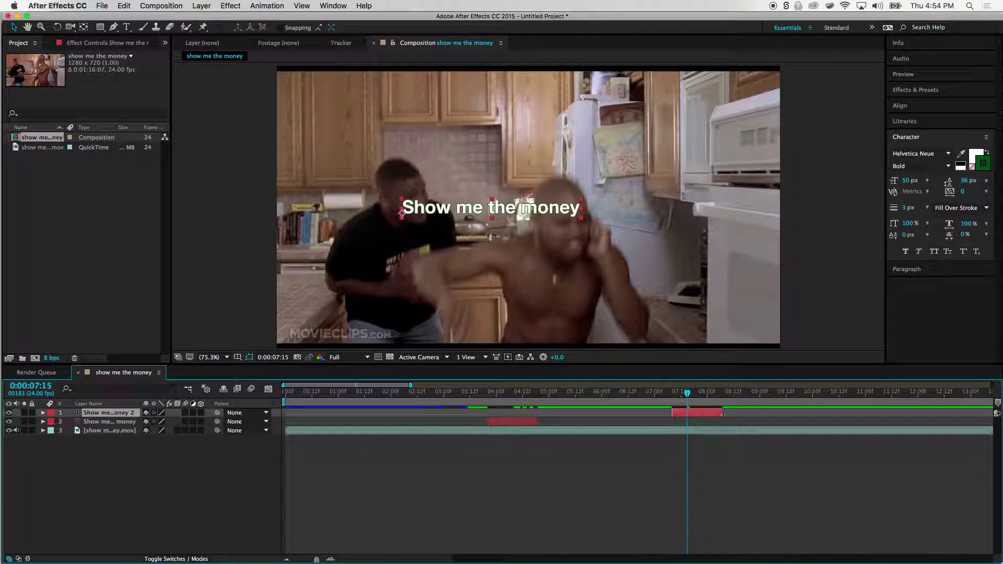
# Shorten the duplicated caption's text to just "Show"
pyautogui.press('super+t')
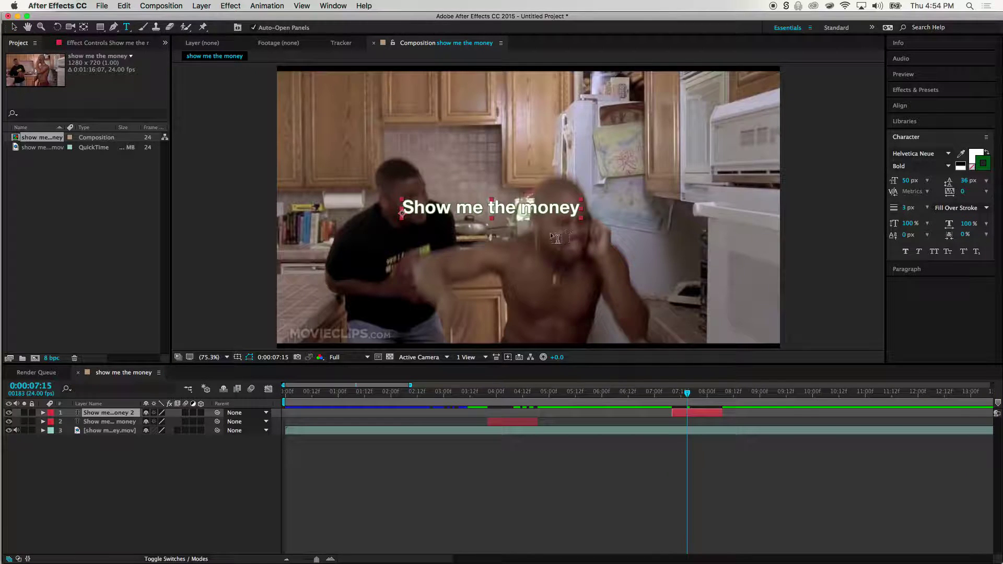
pyautogui.moveTo(453, 207); pyautogui.dragTo(596, 209)
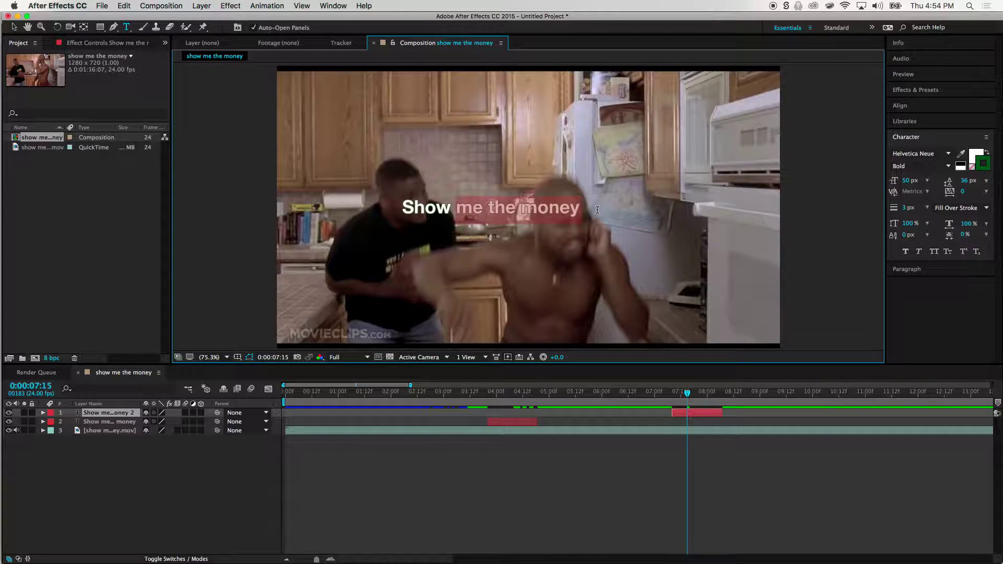
pyautogui.press('BackSpace')
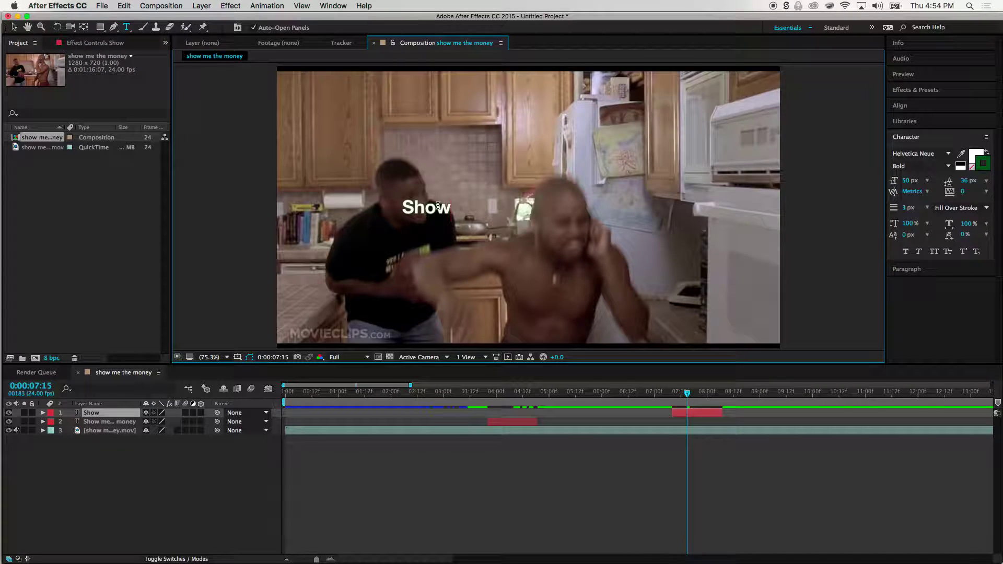
# Trim the Show layer to start at 0:00:07:22 and end at about 0:00:08:08, matching the spoken word
pyautogui.moveTo(687, 392); pyautogui.dragTo(667, 400)
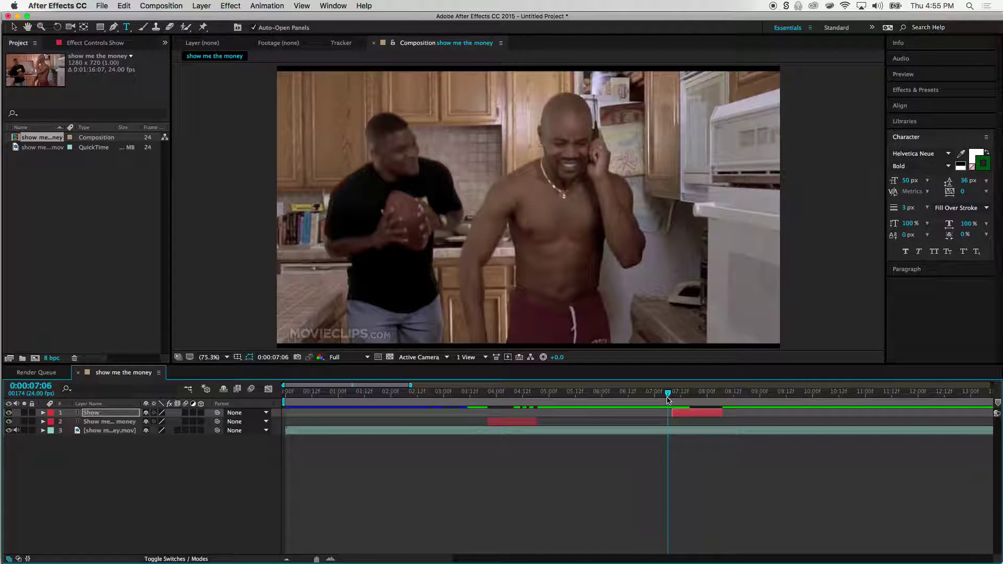
pyautogui.press('space')
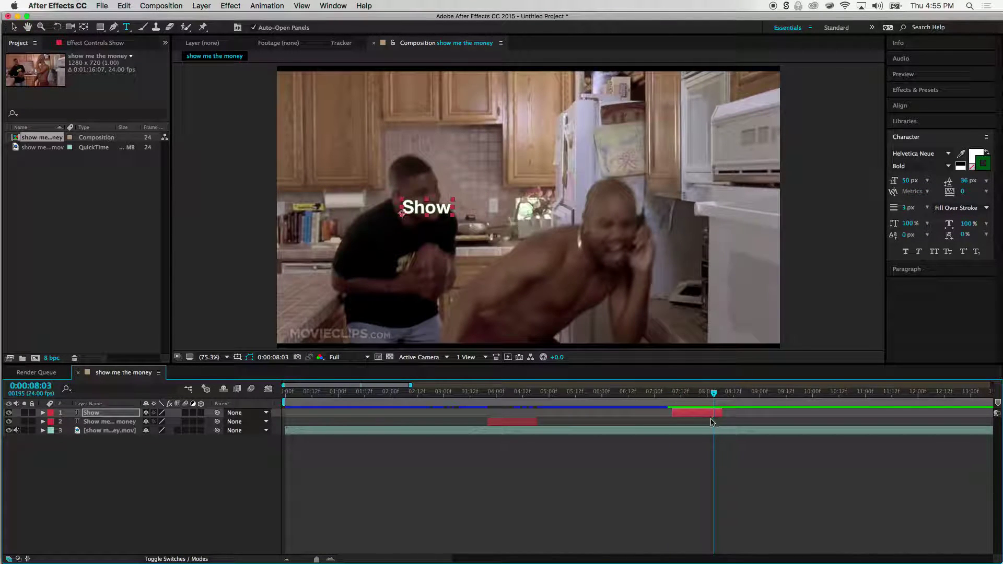
pyautogui.moveTo(714, 398); pyautogui.dragTo(703, 398)
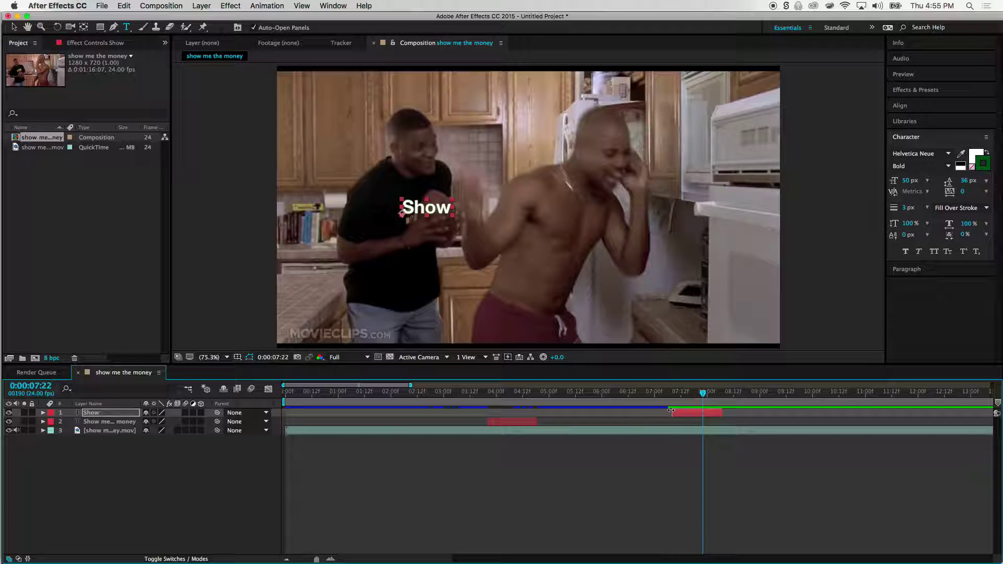
pyautogui.moveTo(671, 411); pyautogui.dragTo(703, 413)
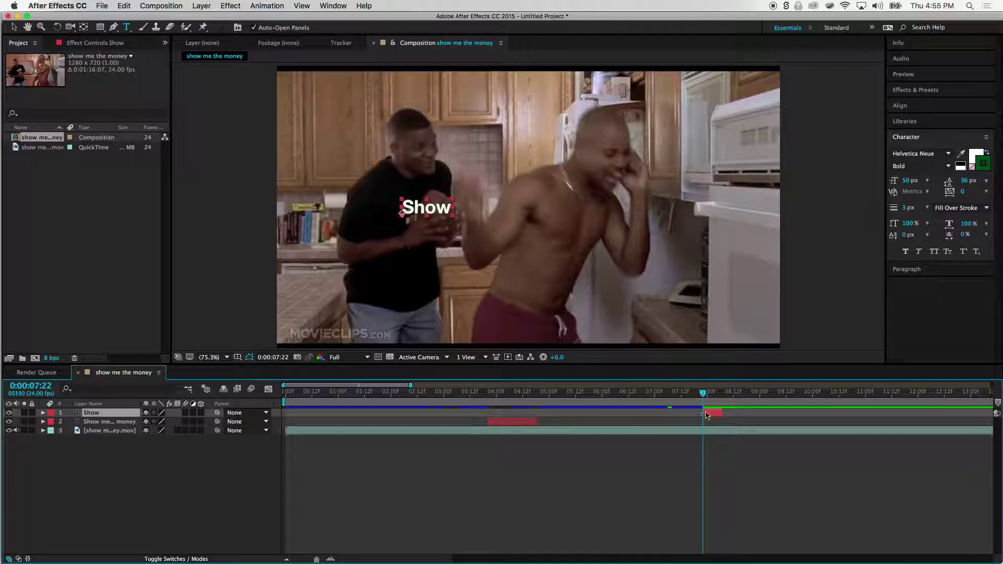
pyautogui.moveTo(702, 397); pyautogui.dragTo(689, 396)
pyautogui.press('space')
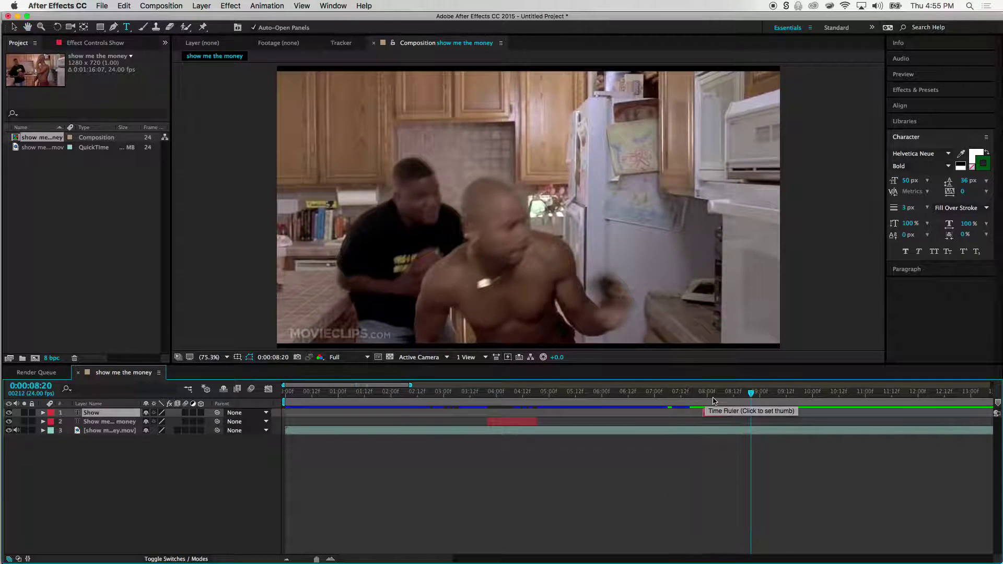
pyautogui.moveTo(719, 413); pyautogui.dragTo(724, 408)
# At 0:00:08:04, change the Show caption's text to all capitals, "SHOW"
pyautogui.click(715, 395)
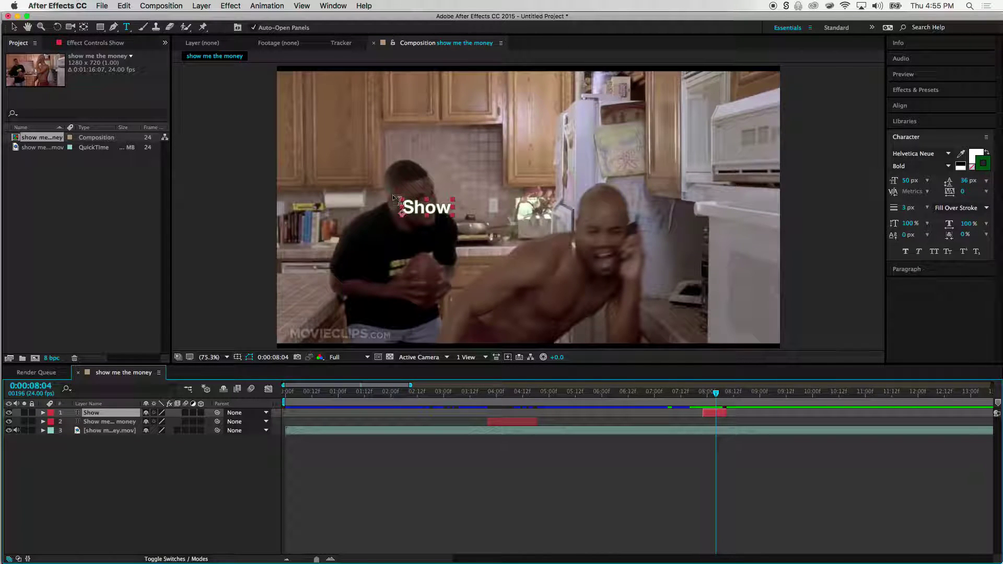
pyautogui.click(13, 27)
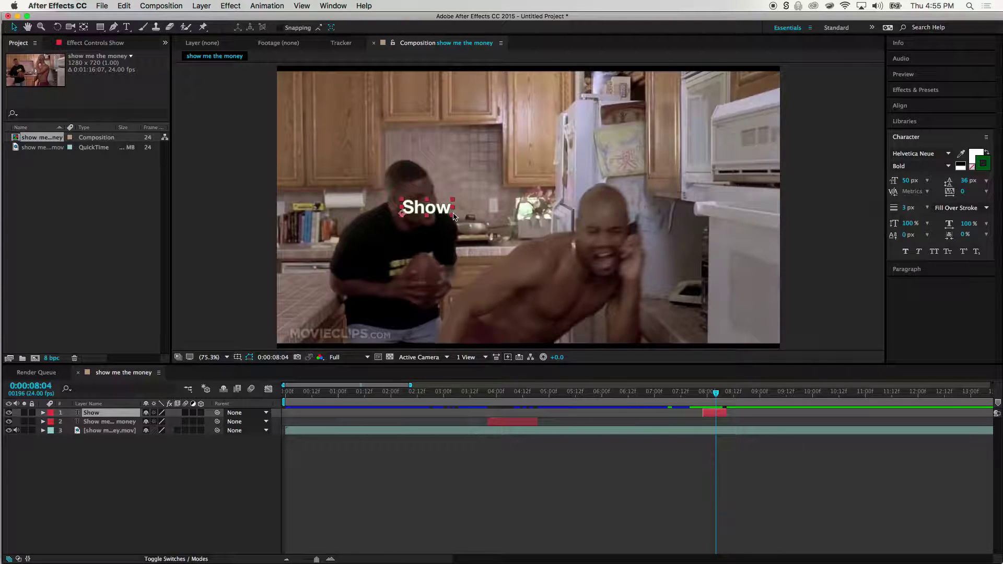
pyautogui.click(127, 28)
pyautogui.click(416, 205)
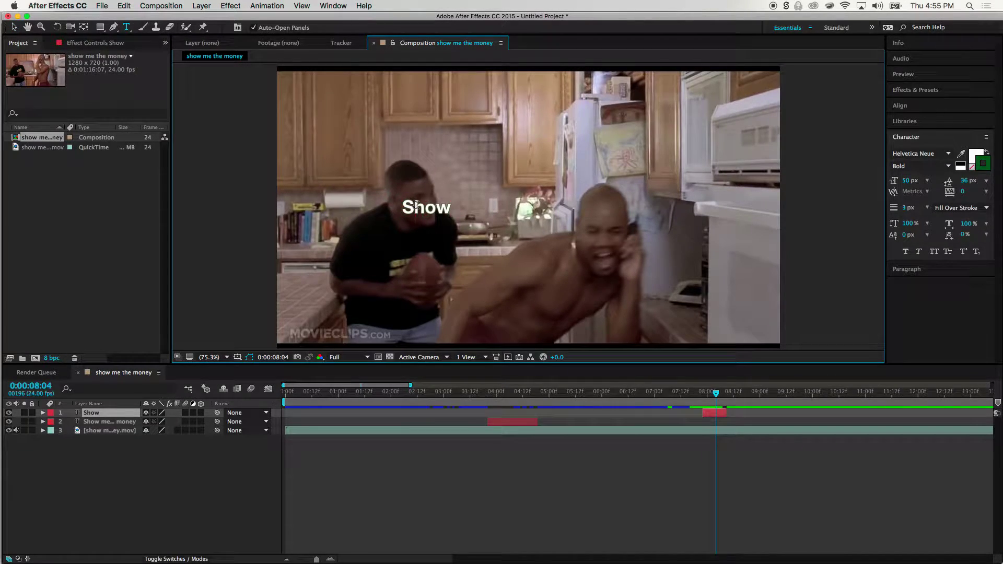
pyautogui.keyDown('shift'); pyautogui.click(462, 208); pyautogui.keyUp('shift')
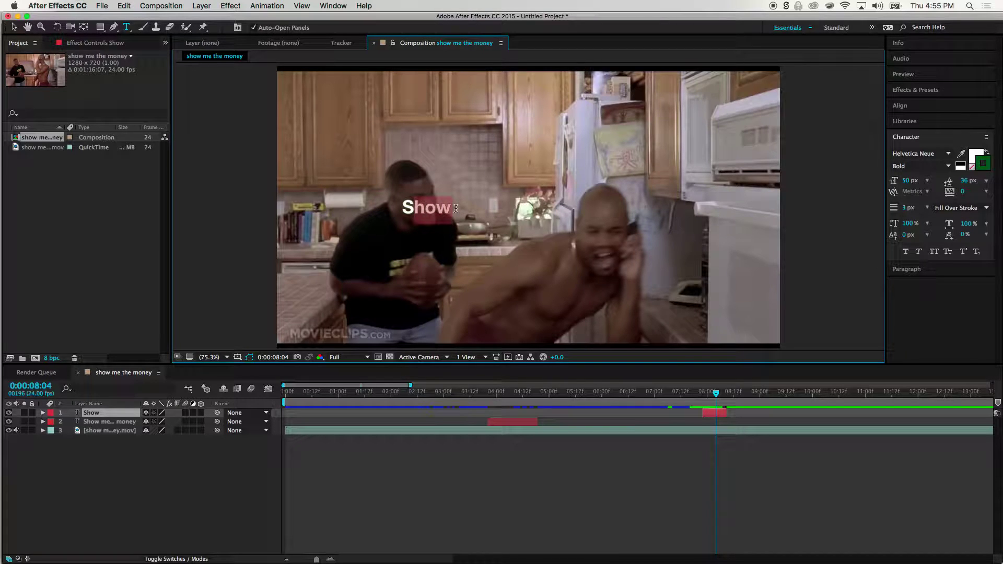
pyautogui.write('HOW')
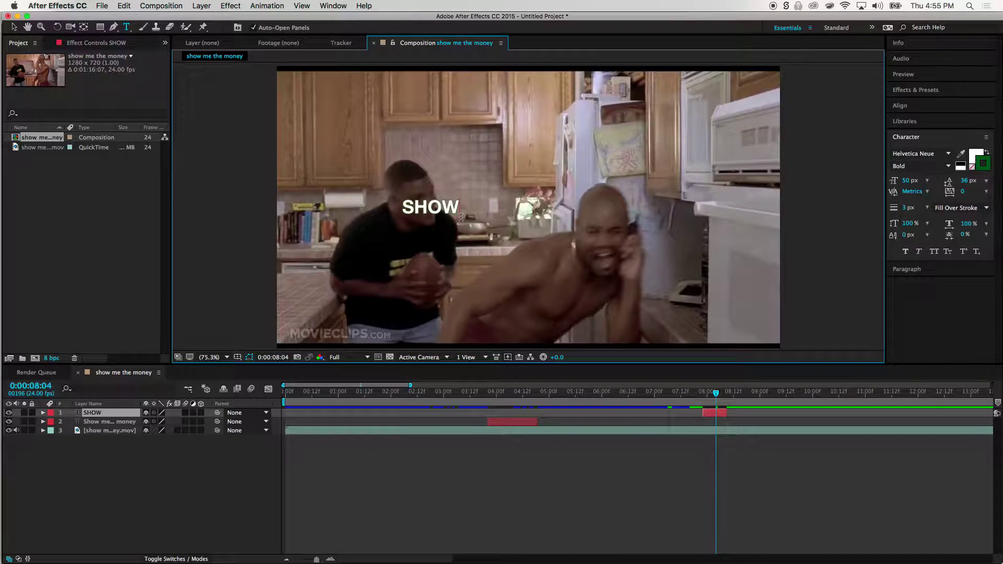
pyautogui.click(13, 27)
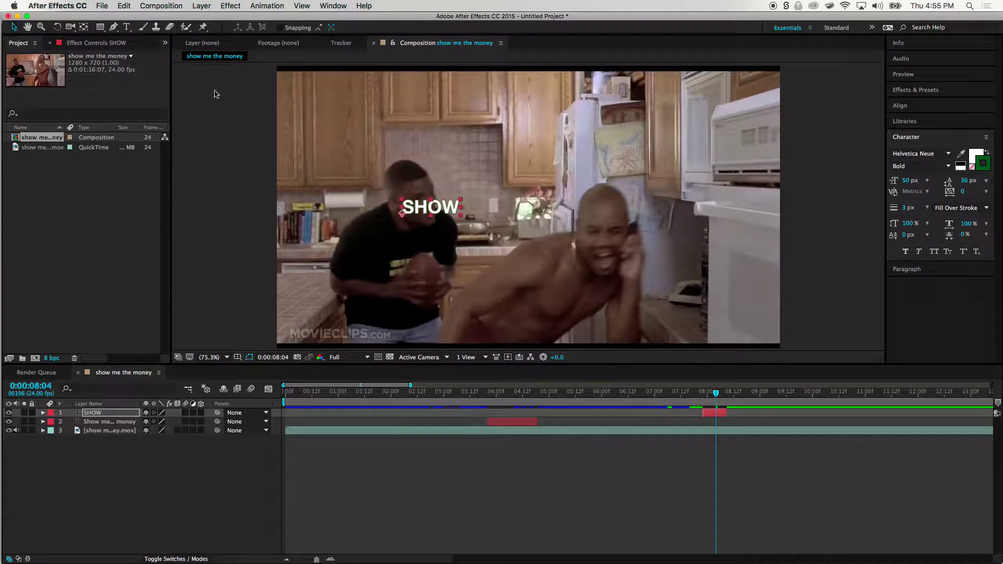
pyautogui.click(464, 219)
pyautogui.moveTo(473, 222); pyautogui.dragTo(491, 233)
pyautogui.press('capslock')
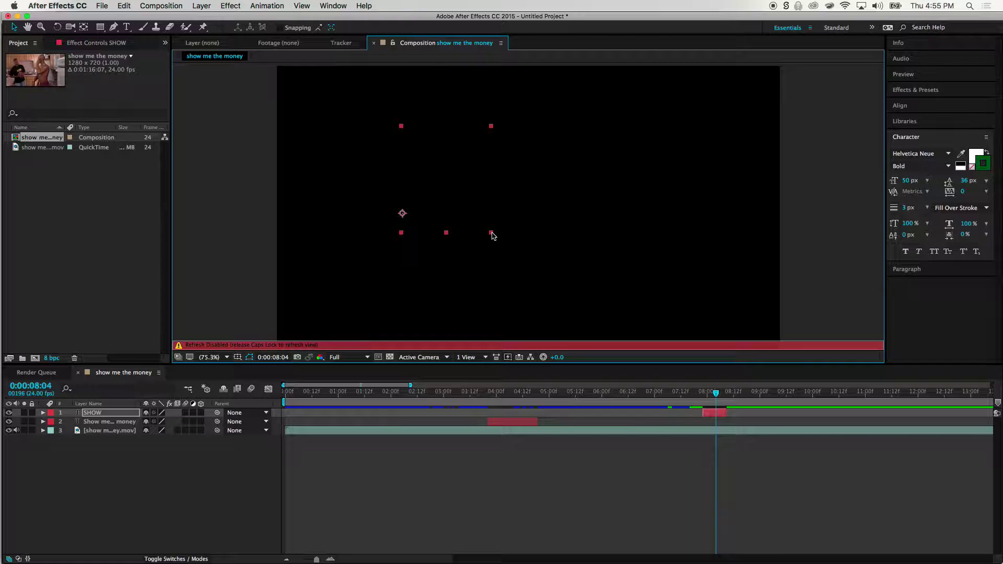
pyautogui.press('capslock')
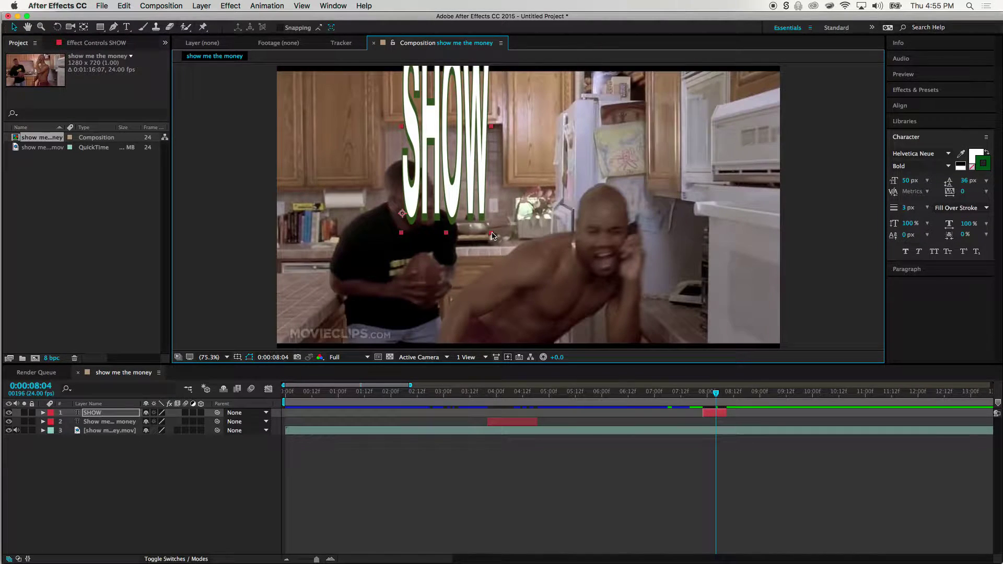
pyautogui.press('super+z')
# Scale the SHOW caption up proportionally, place it between the two men, and preview it from 0:00:07:12
pyautogui.moveTo(463, 215); pyautogui.dragTo(532, 230)
pyautogui.moveTo(490, 204); pyautogui.dragTo(516, 199)
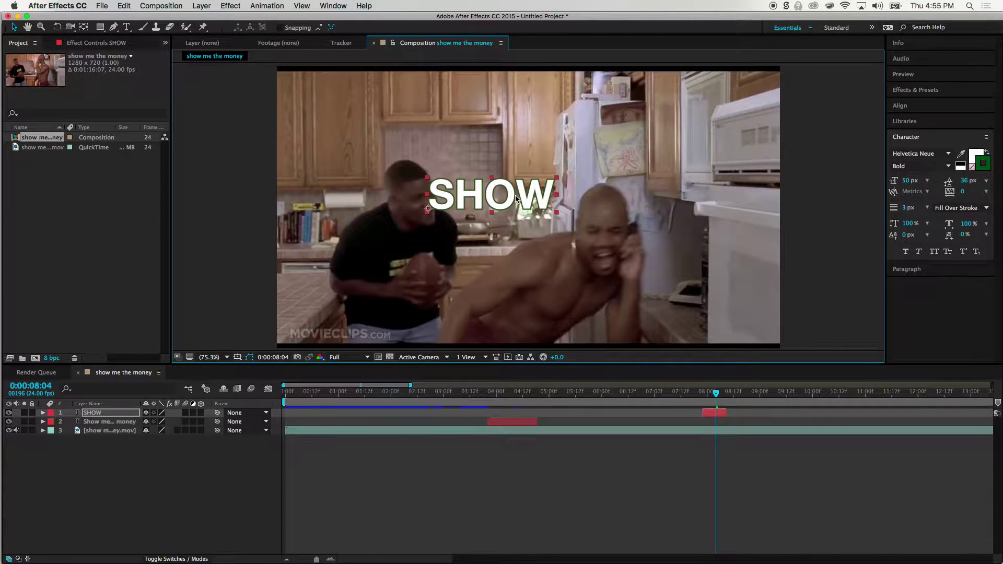
pyautogui.moveTo(723, 394); pyautogui.dragTo(684, 400)
pyautogui.press('space')
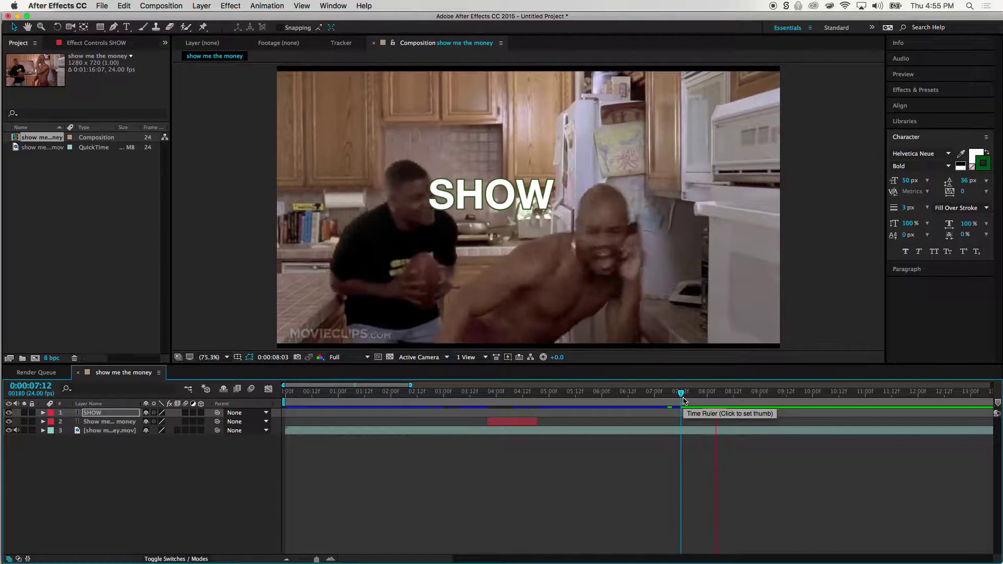
pyautogui.press('space')
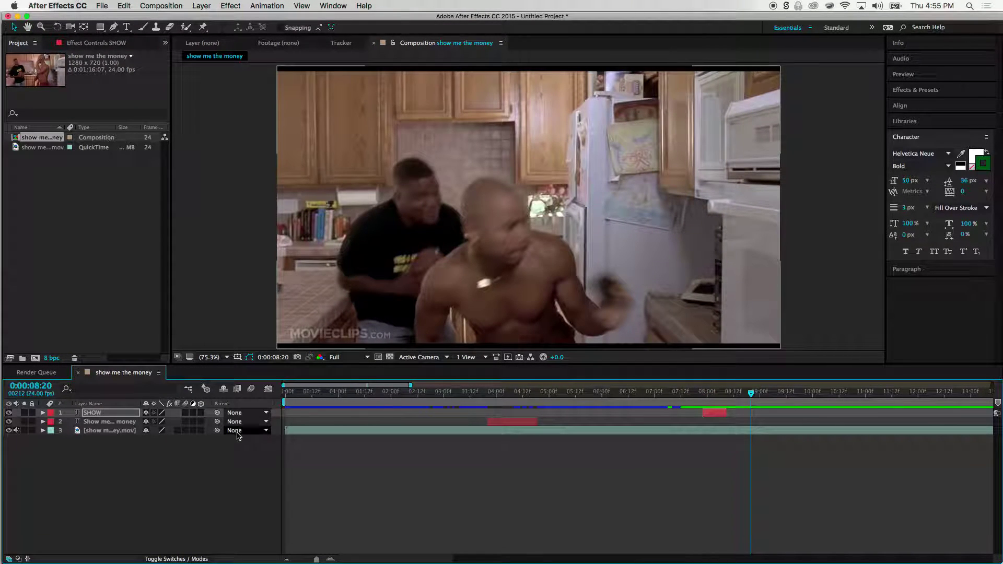
# Duplicate the SHOW layer and shift the copy along the timeline to span 0:00:10:06
pyautogui.click(90, 414)
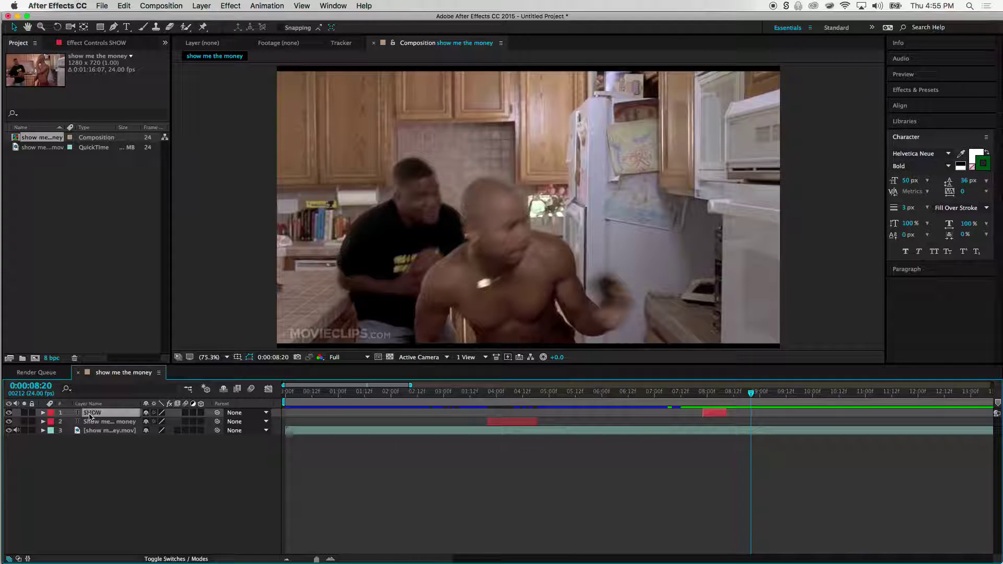
pyautogui.click(73, 414)
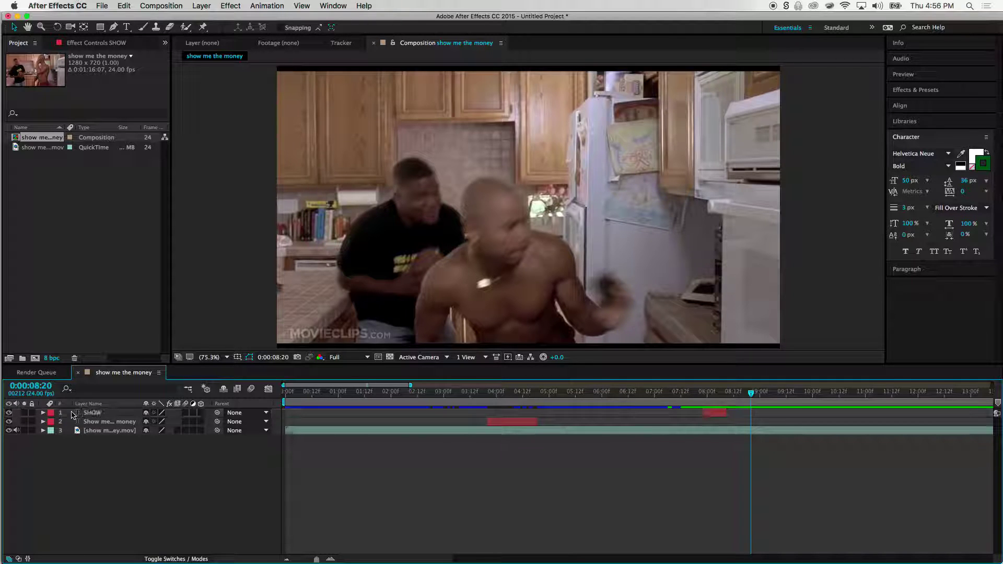
pyautogui.click(98, 415)
pyautogui.press('super+d')
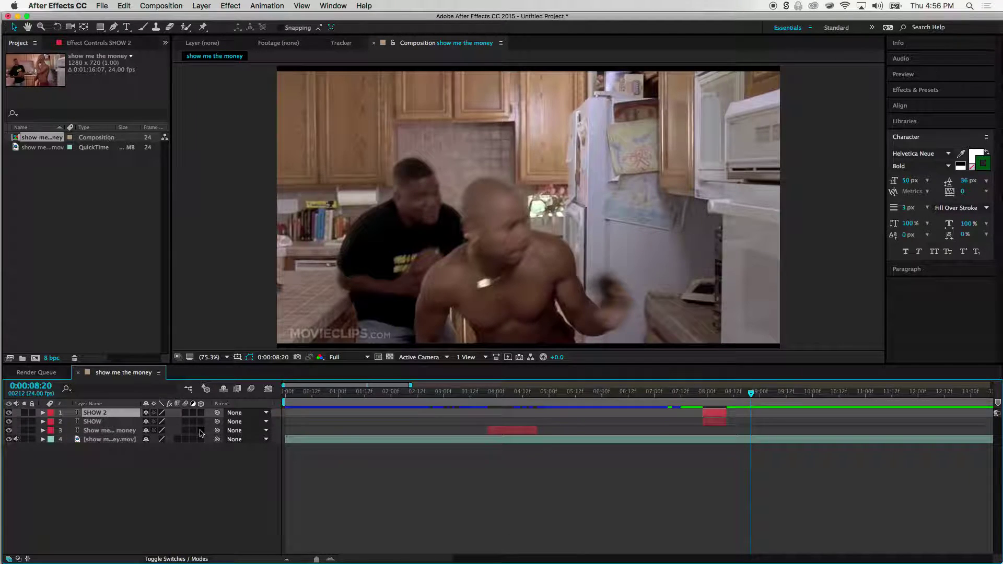
pyautogui.press('space')
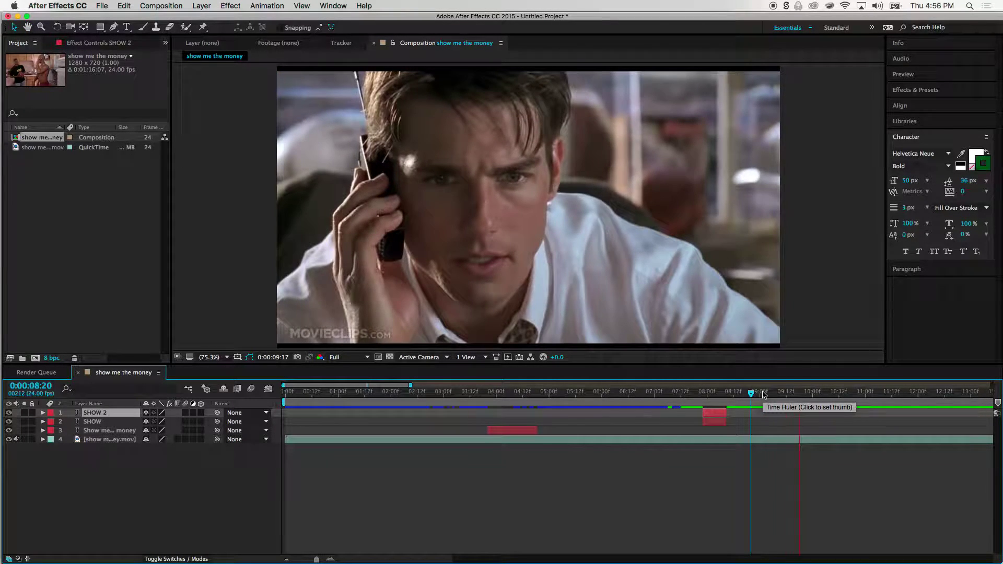
pyautogui.press('space')
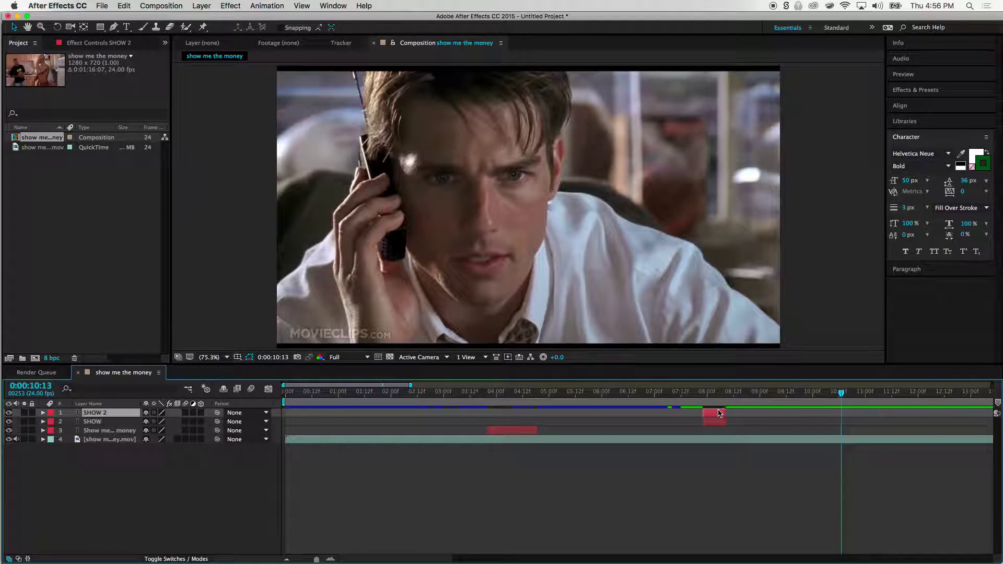
pyautogui.moveTo(841, 397); pyautogui.dragTo(825, 397)
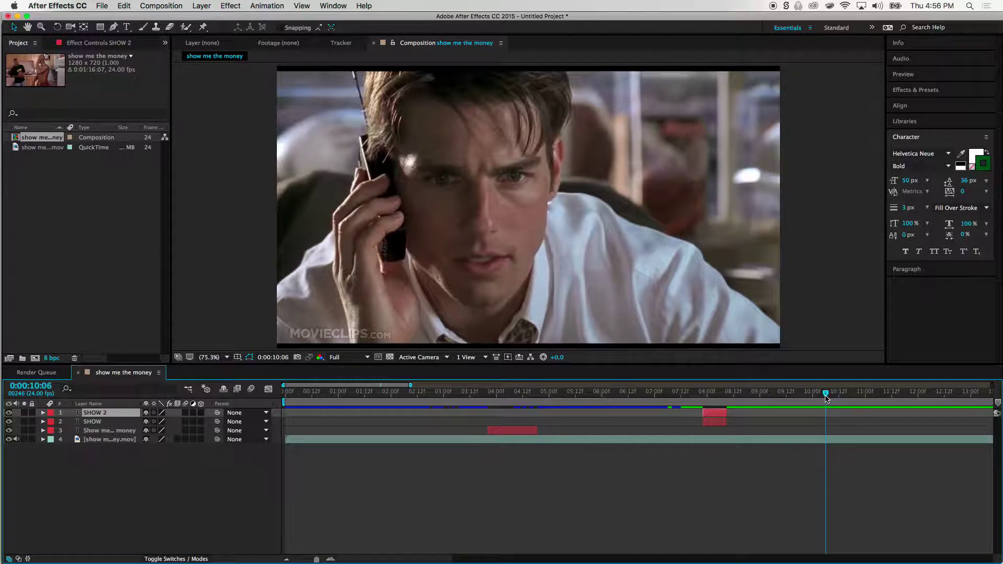
pyautogui.moveTo(725, 412); pyautogui.dragTo(830, 411)
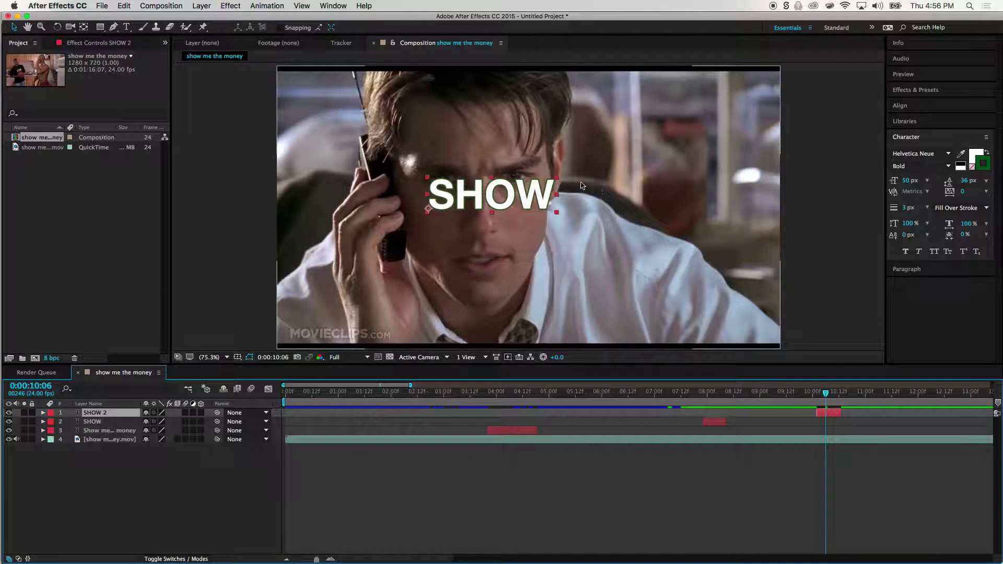
# Replace the duplicated caption's text with "me"
pyautogui.click(126, 27)
pyautogui.click(515, 197)
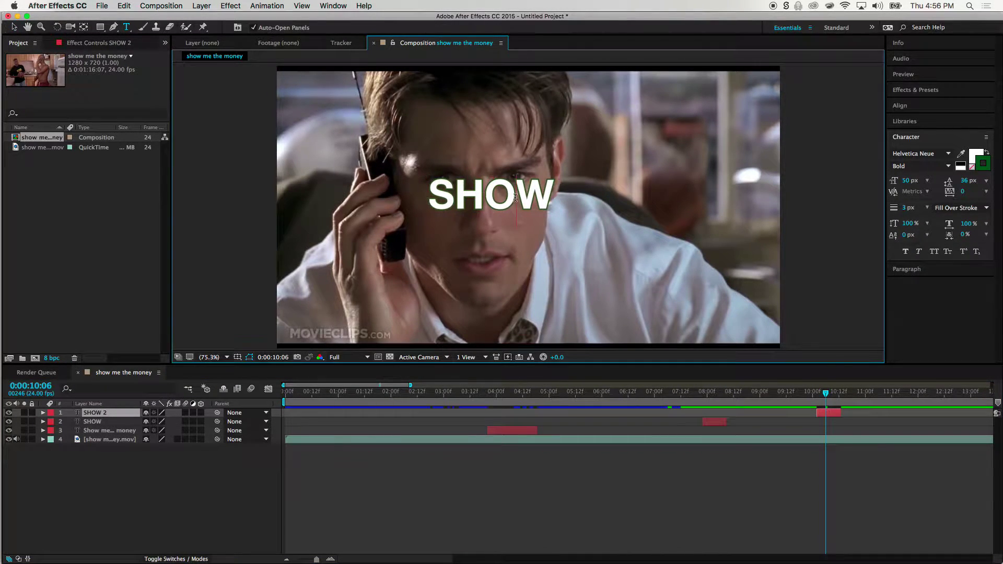
pyautogui.doubleClick(515, 197)
pyautogui.write('me')
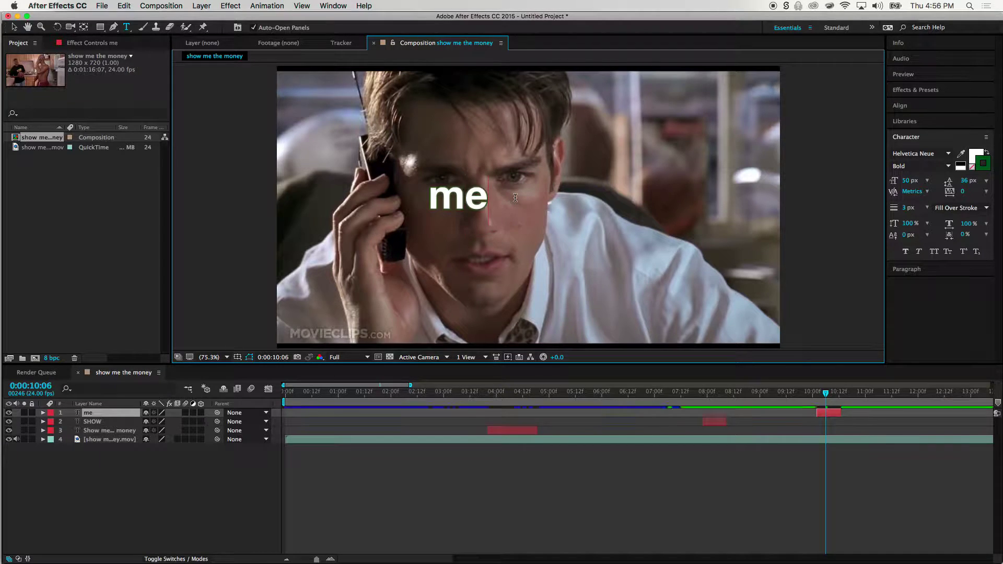
# Change the duplicated caption's text to all capitals, "ME", and place it beside the man's head, next to the phone
pyautogui.press('BackSpace')
pyautogui.press('BackSpace')
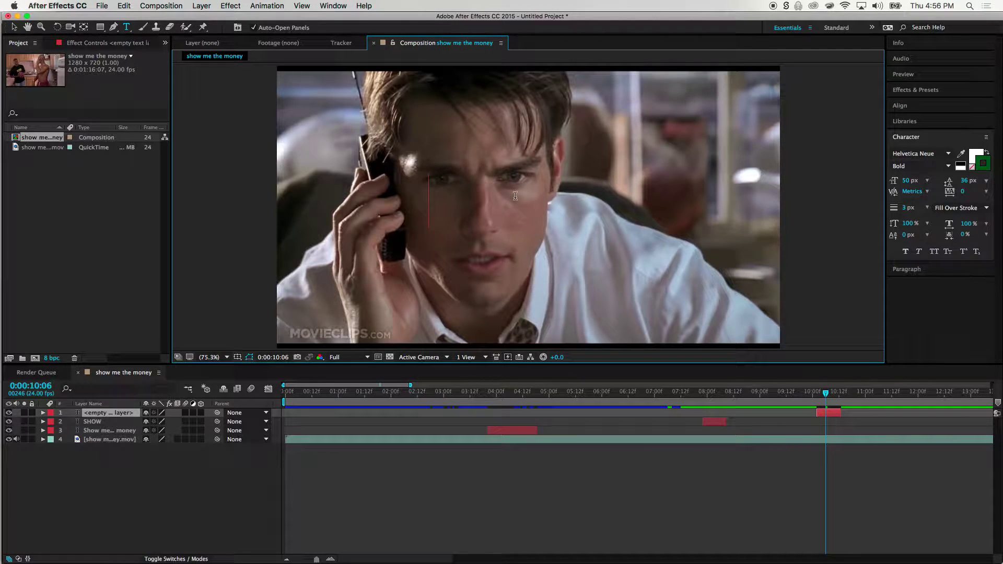
pyautogui.write('ME')
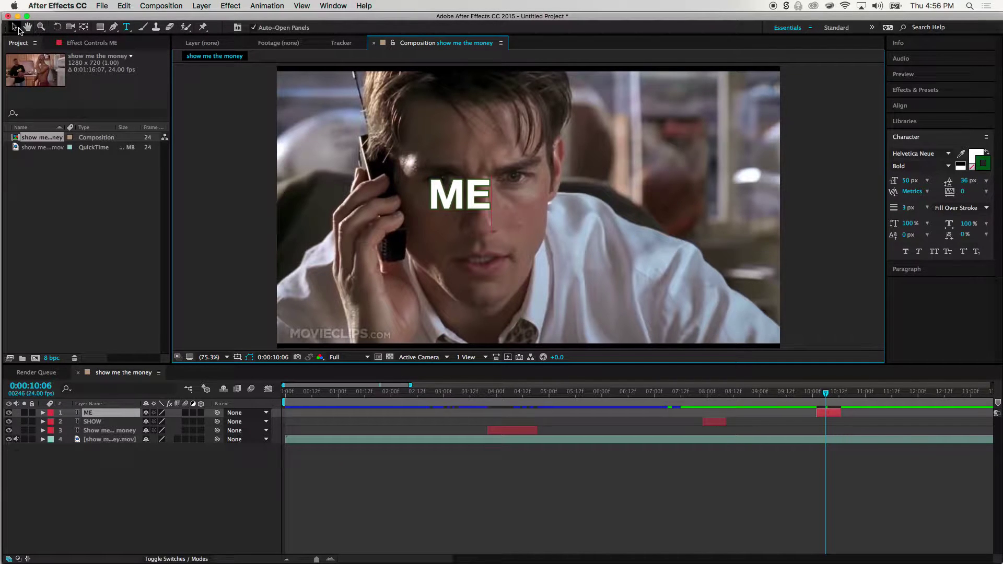
pyautogui.click(14, 27)
pyautogui.moveTo(487, 200); pyautogui.dragTo(367, 161)
# Play the clip from 0:00:10:12 and again from 0:00:10:04, and set the current time to 0:00:11:18
pyautogui.moveTo(834, 401)
pyautogui.mouseDown()
pyautogui.moveTo(802, 400)
pyautogui.moveTo(839, 413)
pyautogui.mouseUp()
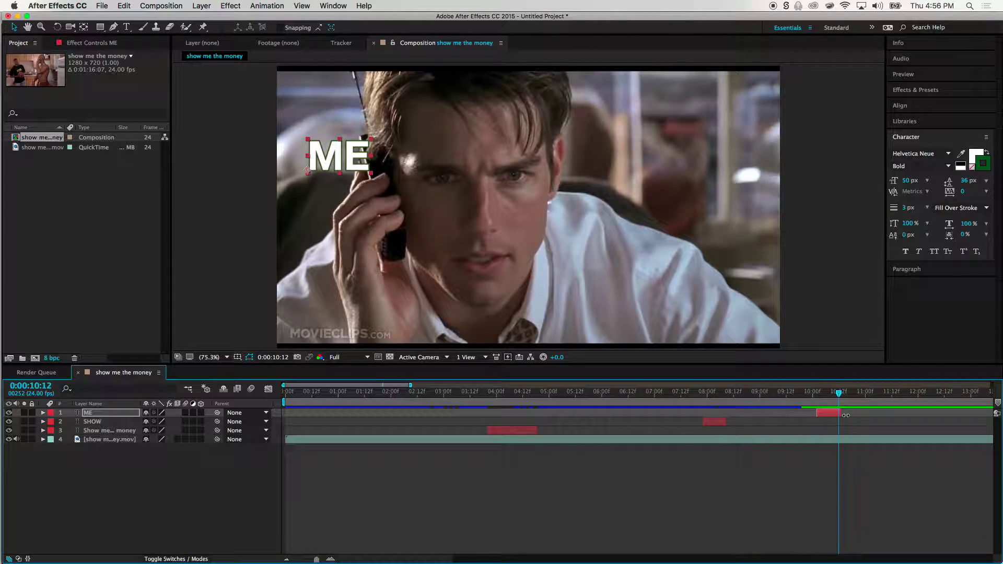
pyautogui.press('space')
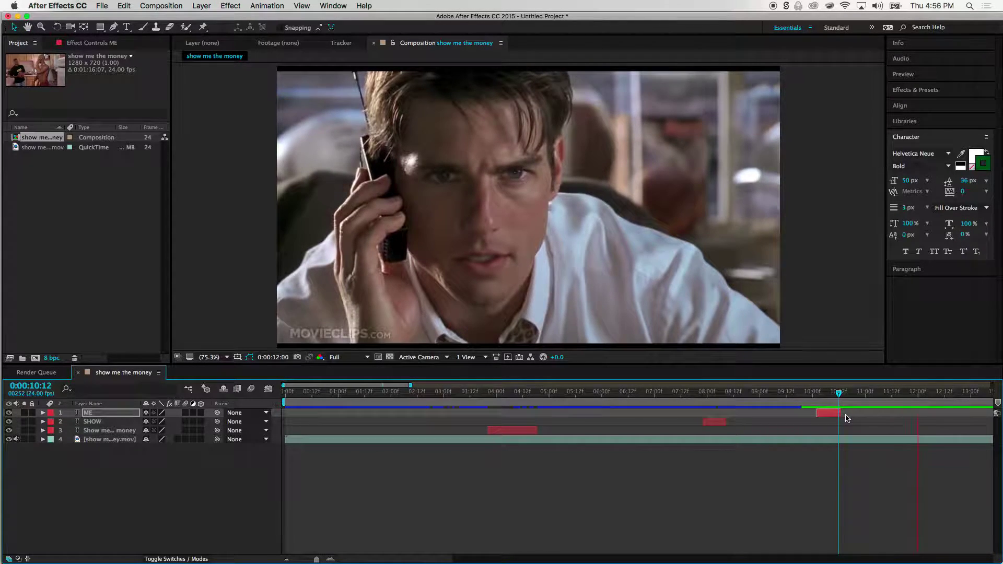
pyautogui.press('space')
pyautogui.moveTo(468, 397); pyautogui.dragTo(433, 398)
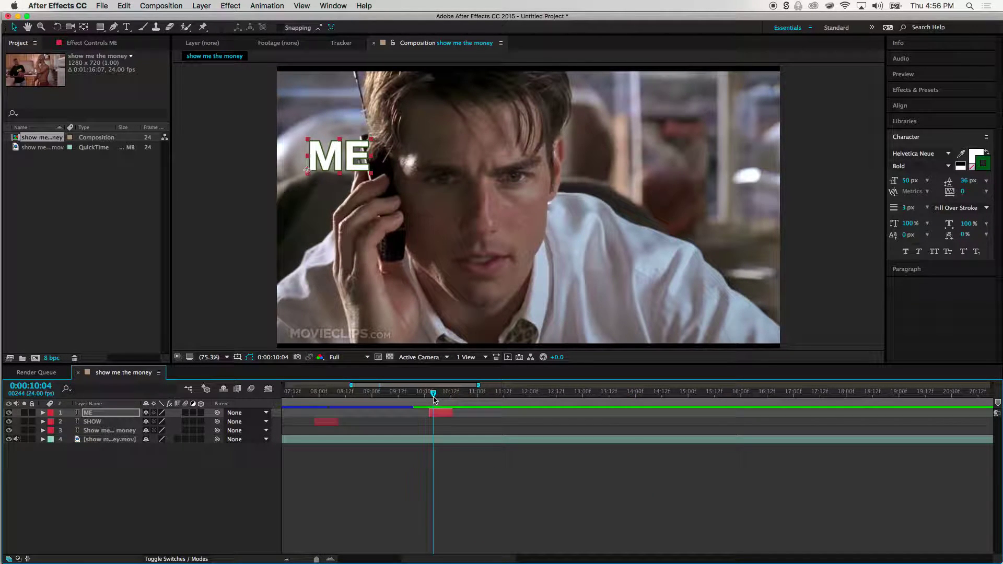
pyautogui.press('space')
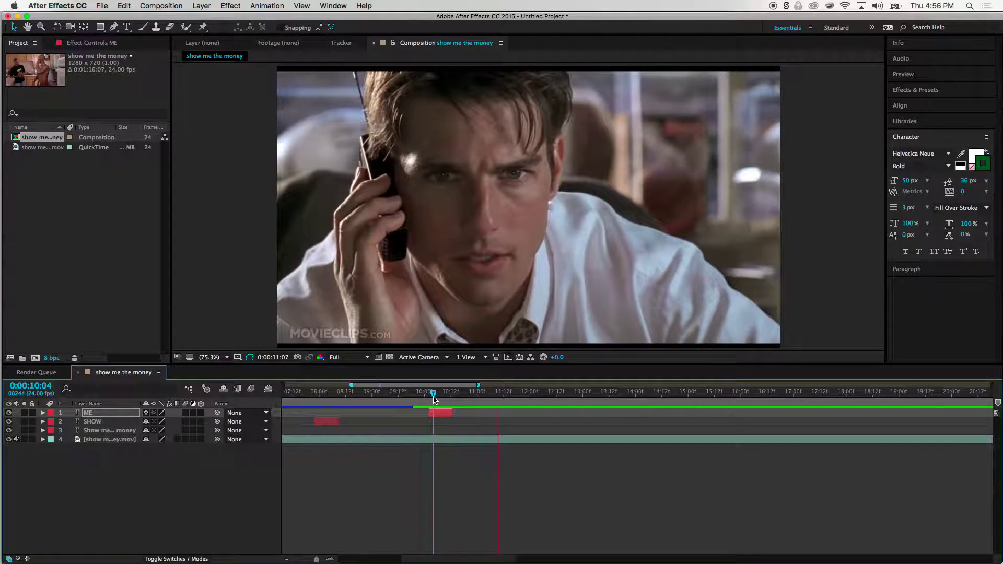
pyautogui.press('space')
pyautogui.moveTo(551, 395); pyautogui.dragTo(515, 395)
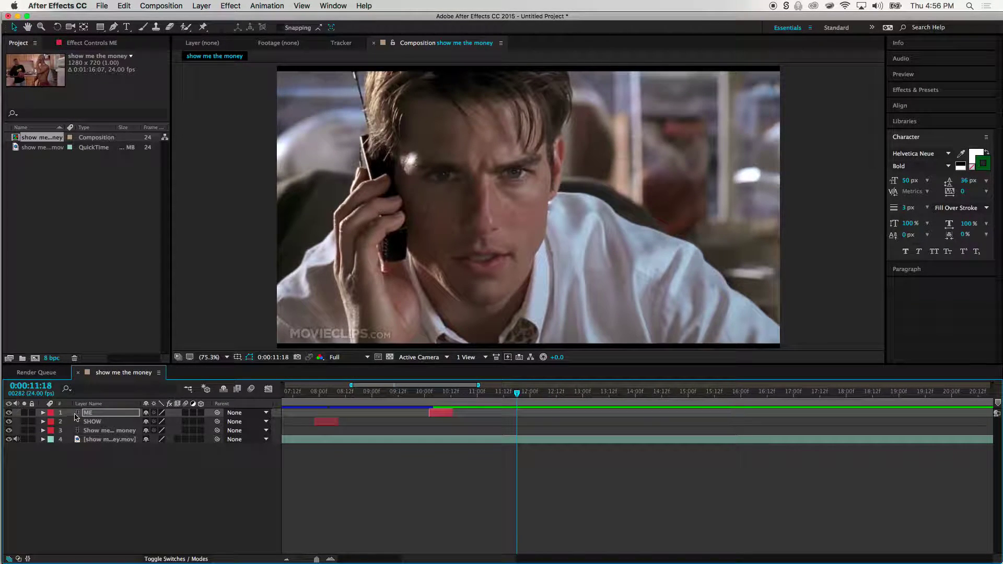
pyautogui.click(54, 413)
pyautogui.click(58, 416)
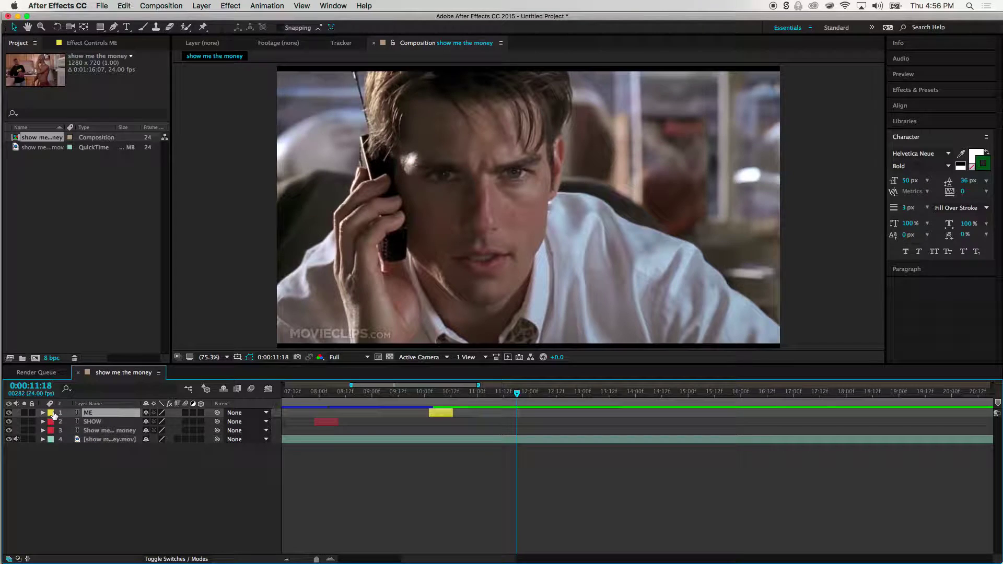
pyautogui.press('super+z')
# Duplicate the ME layer and shift the copy along the timeline to span 0:00:11:18
pyautogui.press('super+d')
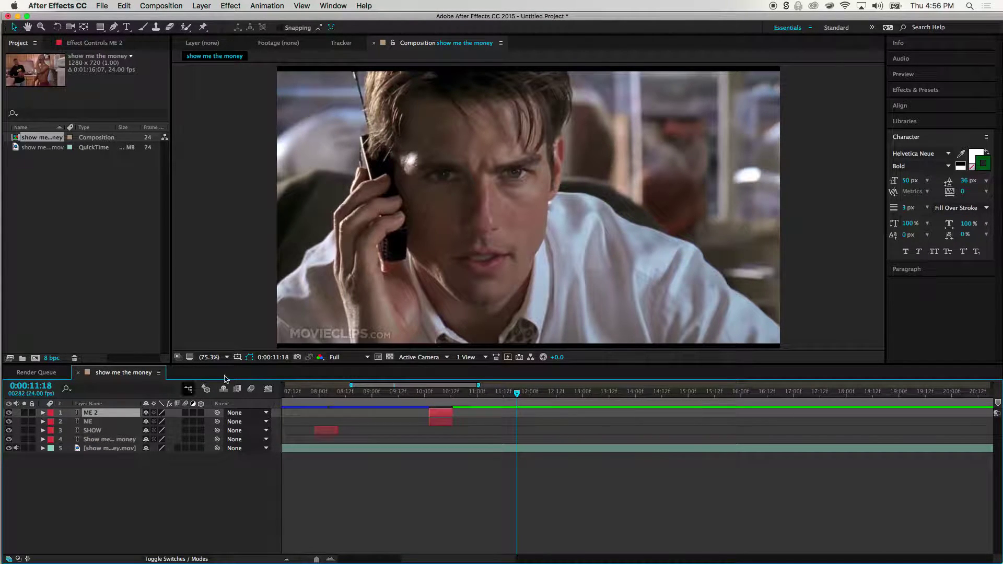
pyautogui.moveTo(445, 418); pyautogui.dragTo(520, 416)
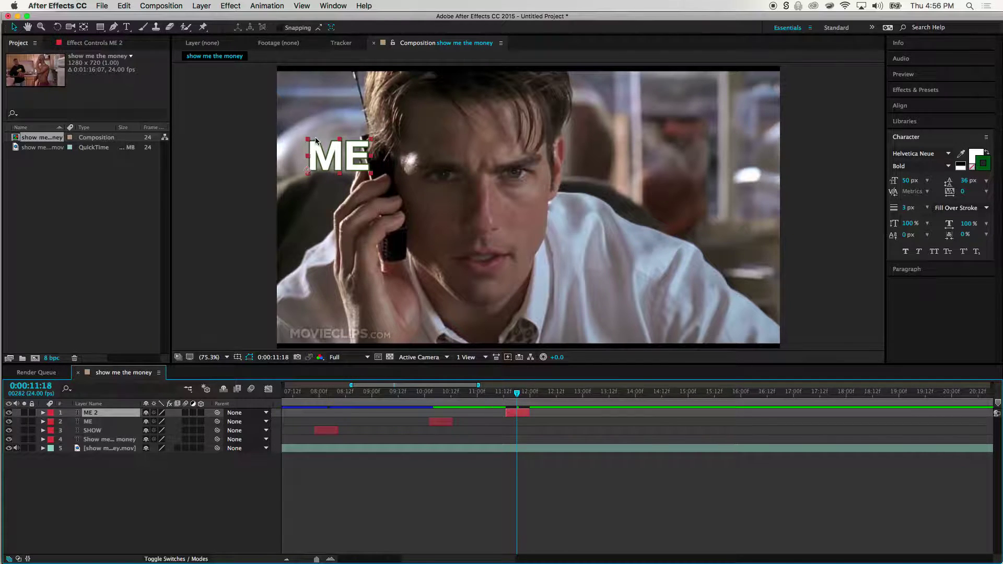
# Replace the text of the duplicated ME caption with "THE" in all capitals
pyautogui.click(127, 27)
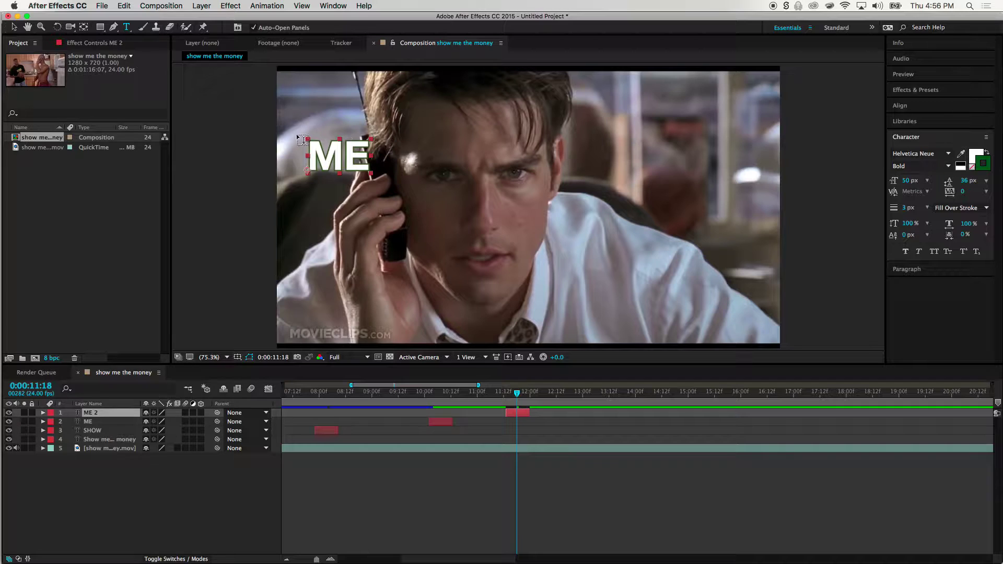
pyautogui.moveTo(308, 152); pyautogui.dragTo(367, 152)
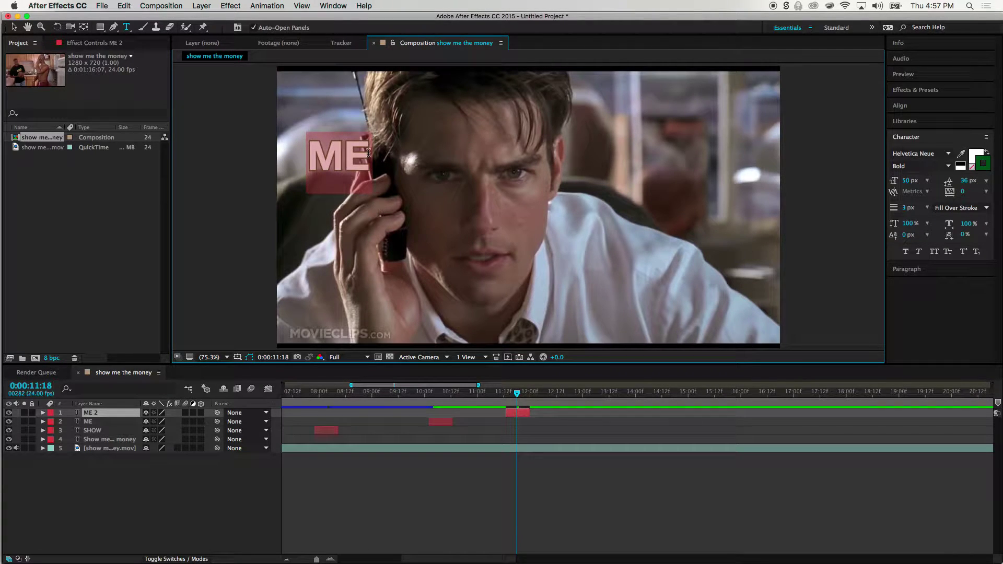
pyautogui.write('the')
pyautogui.press('BackSpace')
pyautogui.press('BackSpace')
pyautogui.press('BackSpace')
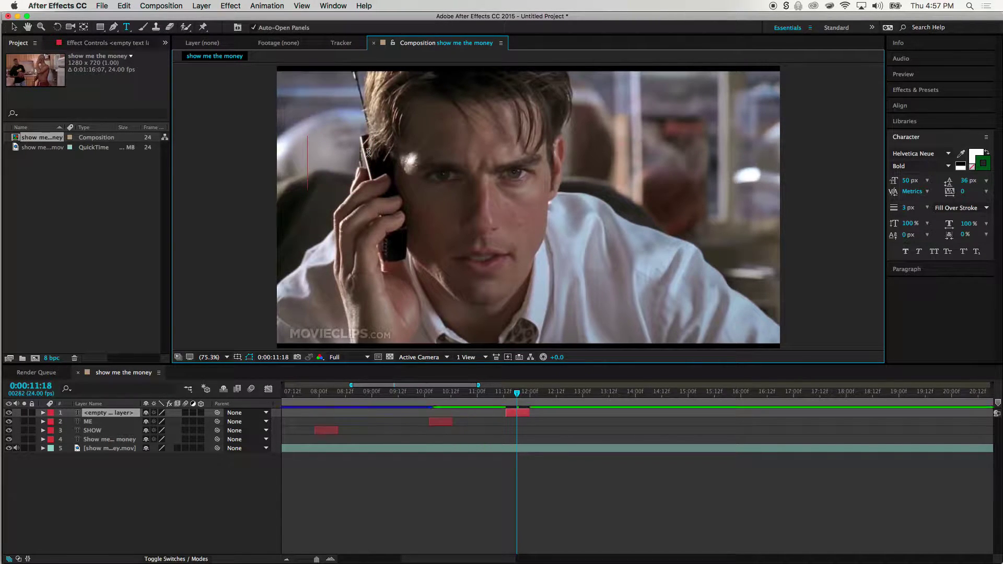
pyautogui.write('THE')
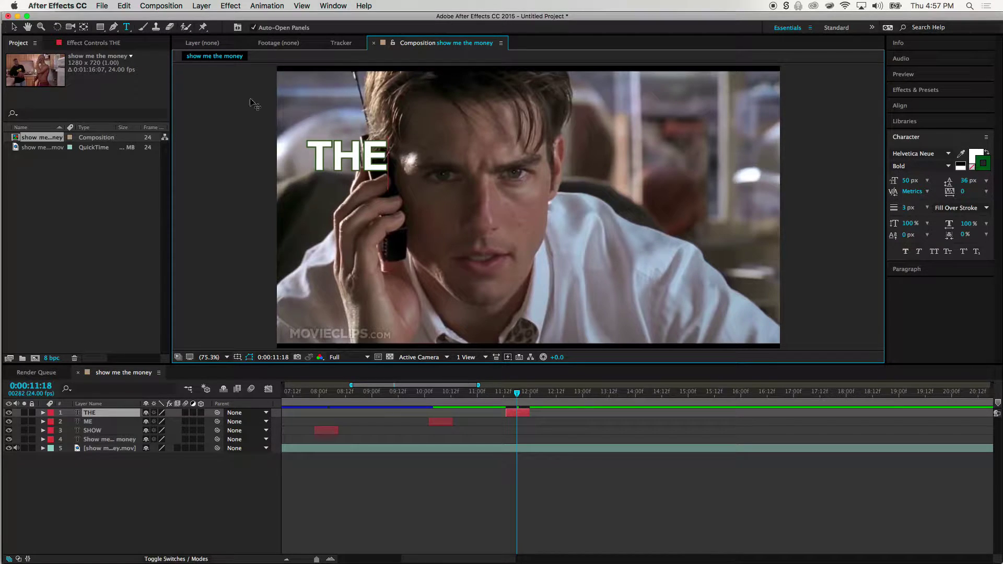
# Move the THE caption near the frame's left edge, beside the hand holding the phone
pyautogui.click(14, 27)
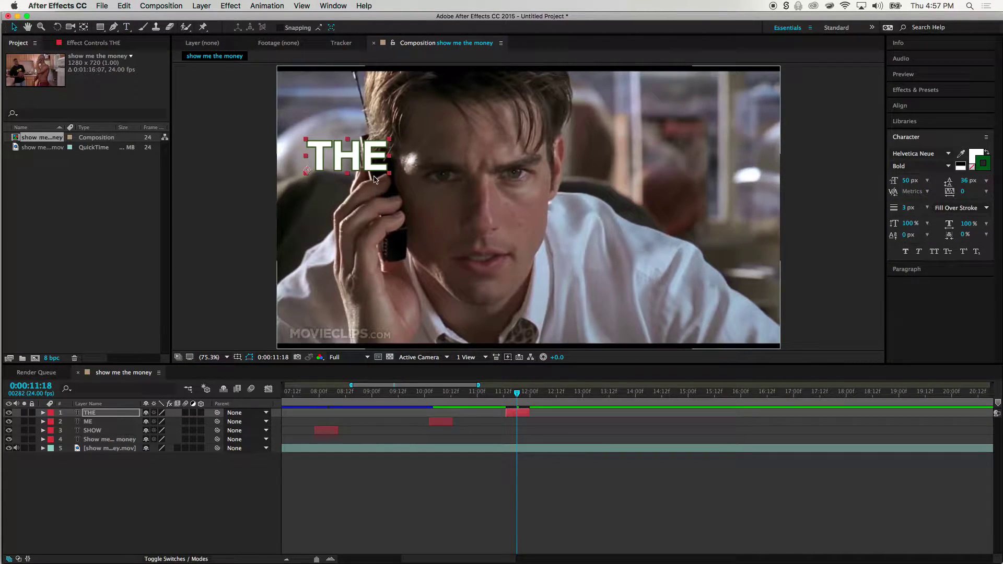
pyautogui.press('capslock')
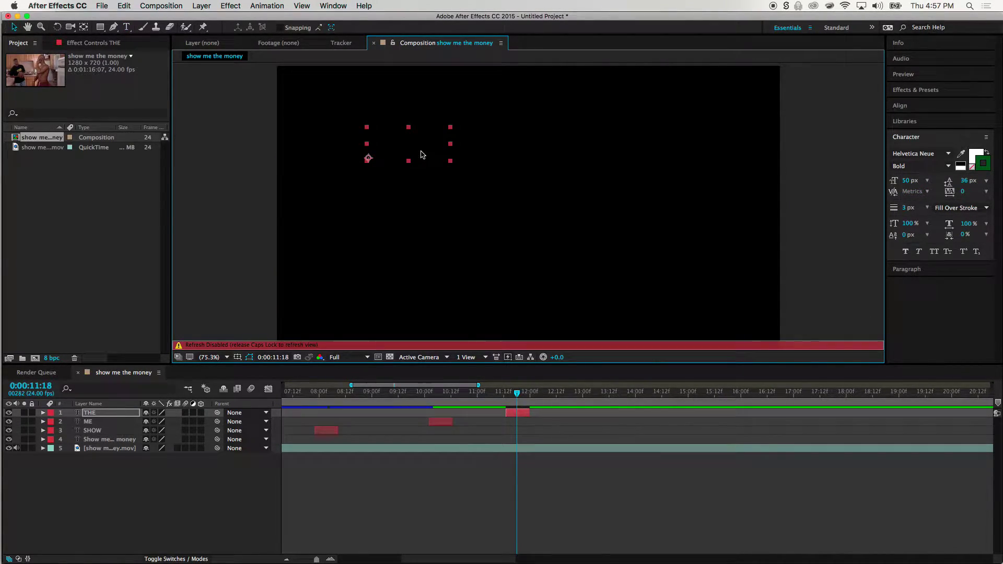
pyautogui.press('capslock')
pyautogui.moveTo(417, 155); pyautogui.dragTo(350, 208)
# Play the clip from 0:00:12:10 and set the current time to 0:00:13:10
pyautogui.moveTo(516, 393); pyautogui.dragTo(552, 395)
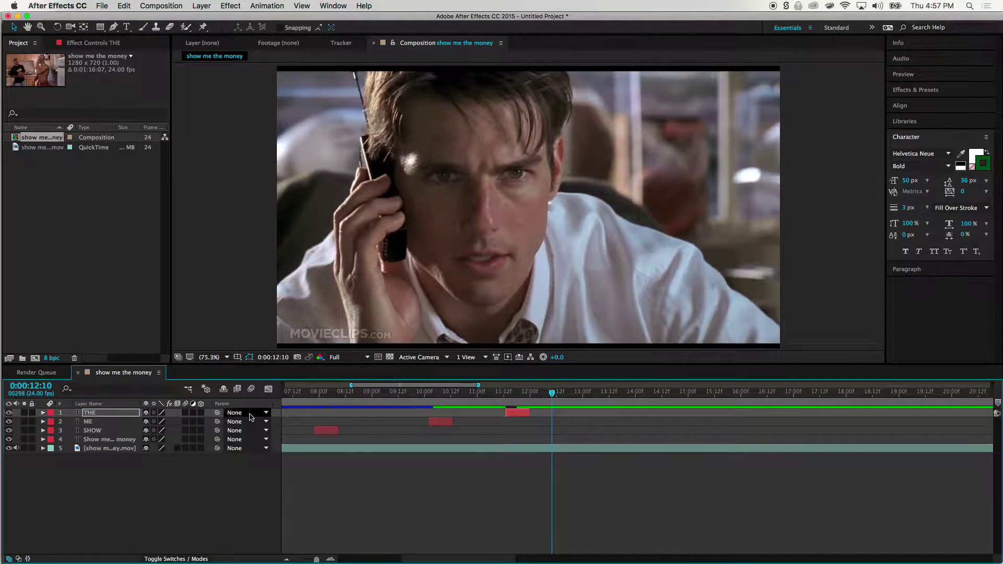
pyautogui.press('space')
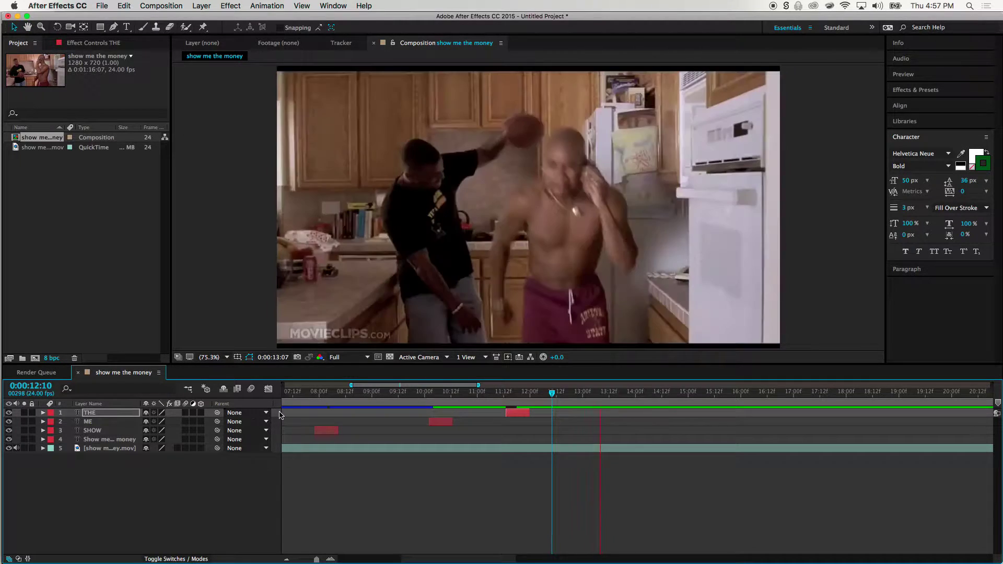
pyautogui.press('space')
pyautogui.moveTo(628, 397); pyautogui.dragTo(606, 400)
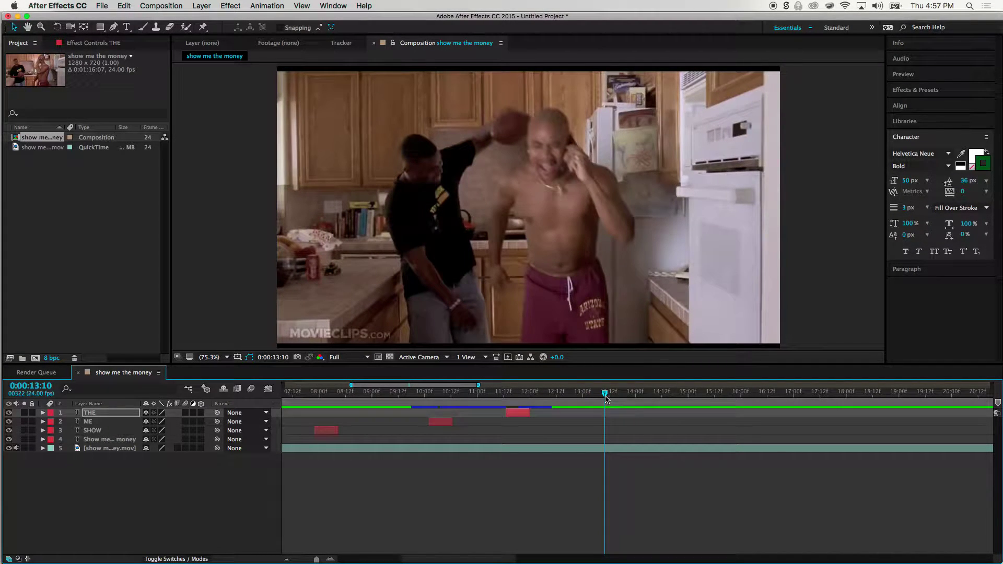
# Duplicate the THE layer and shift the copy along the timeline to span 0:00:13:10
pyautogui.click(51, 413)
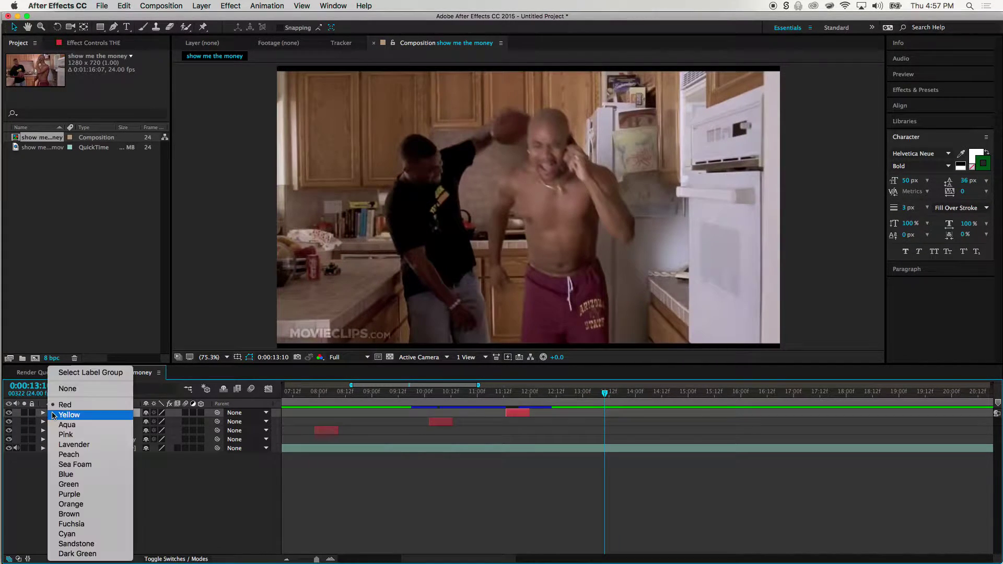
pyautogui.click(23, 533)
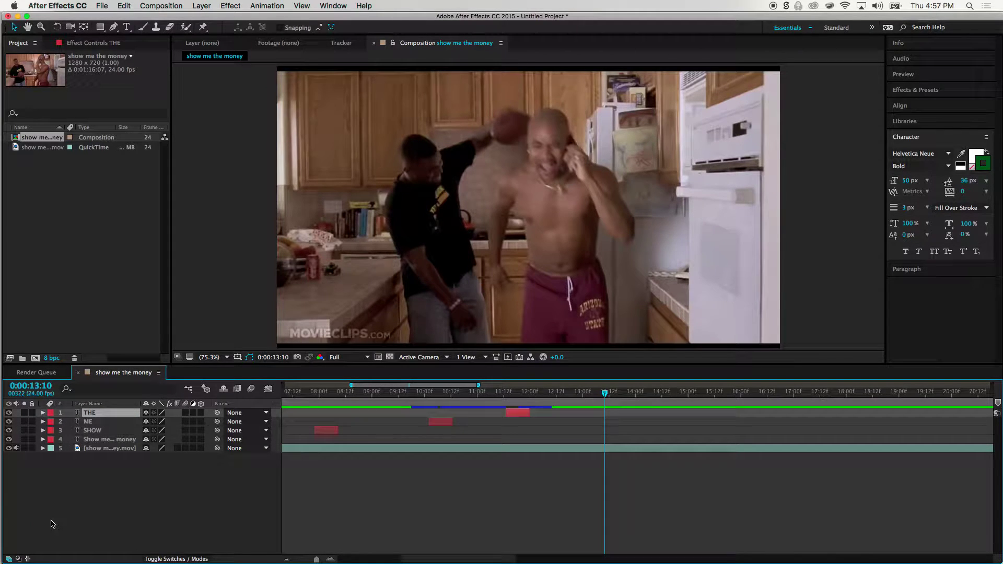
pyautogui.press('super+d')
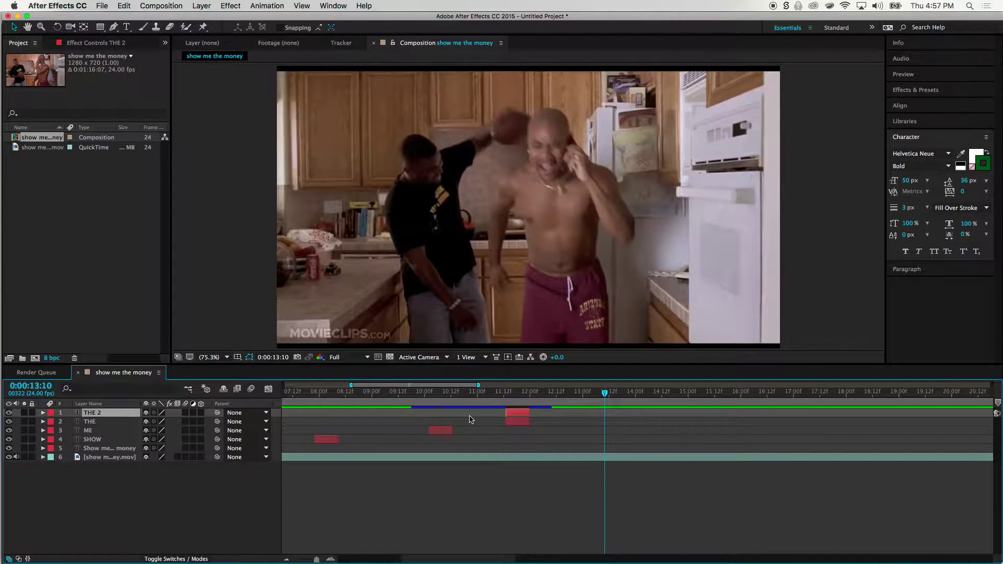
pyautogui.moveTo(514, 412); pyautogui.dragTo(613, 416)
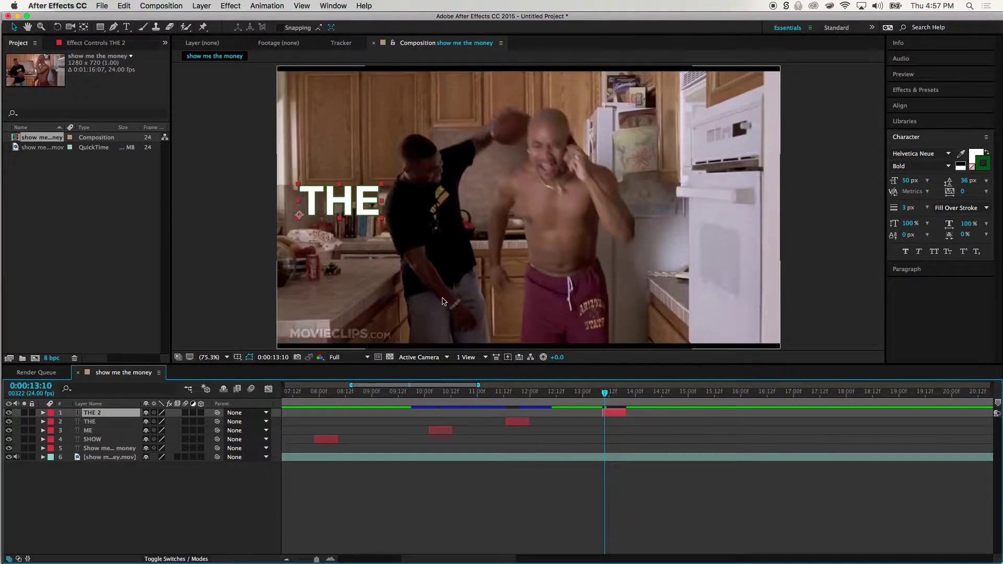
# Replace the text of the duplicated THE caption with "MONEY!!!!"
pyautogui.click(126, 26)
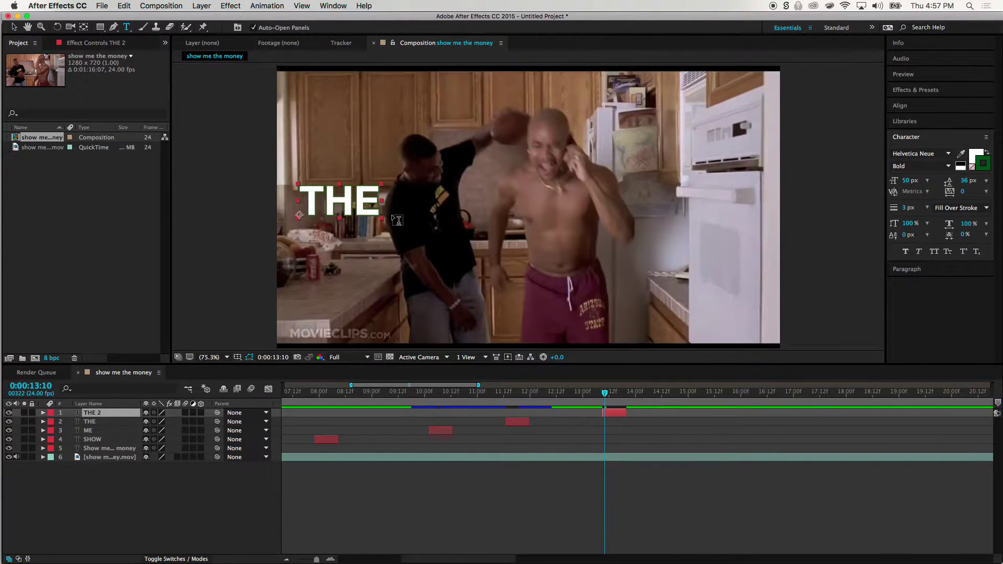
pyautogui.click(364, 200)
pyautogui.moveTo(383, 201); pyautogui.dragTo(283, 203)
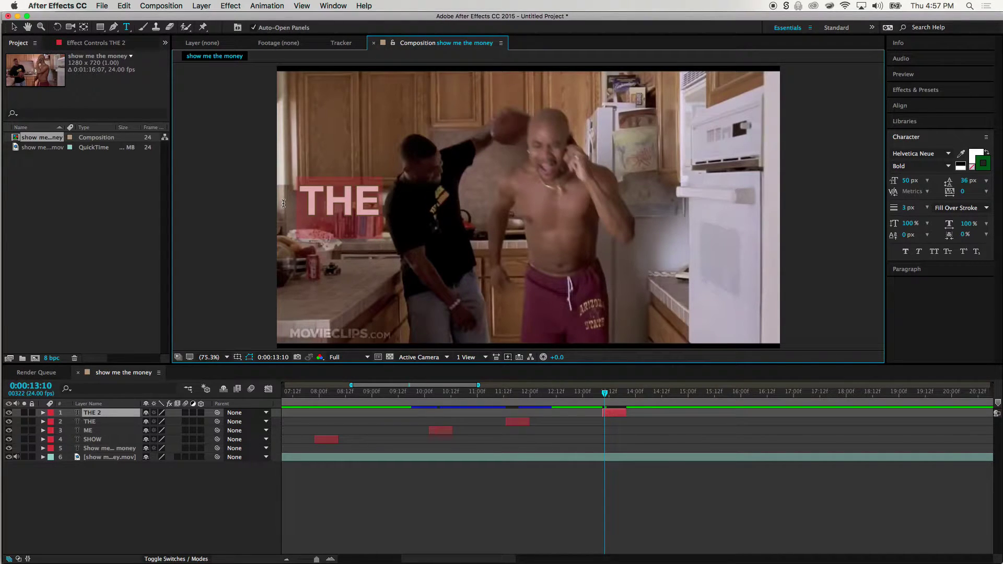
pyautogui.write('MON')
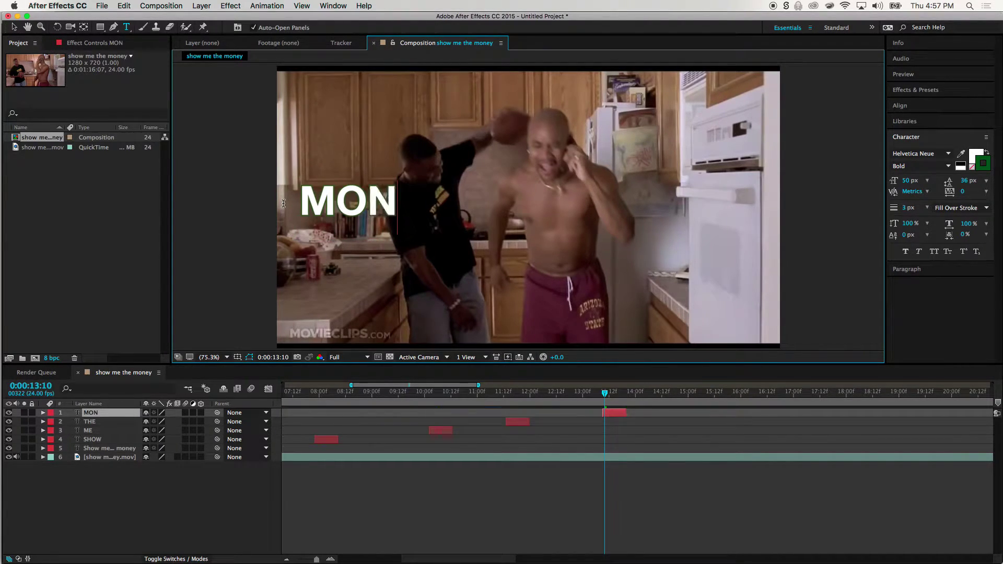
pyautogui.write('EY!!!!')
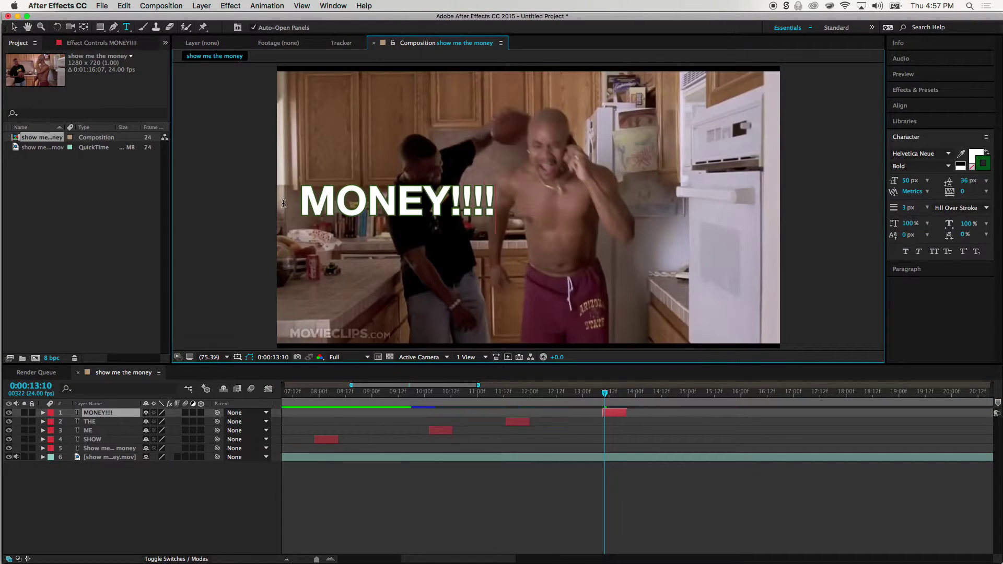
# Move the MONEY!!!! caption up over the kitchen cabinets, above the head of the man in the black shirt
pyautogui.click(15, 28)
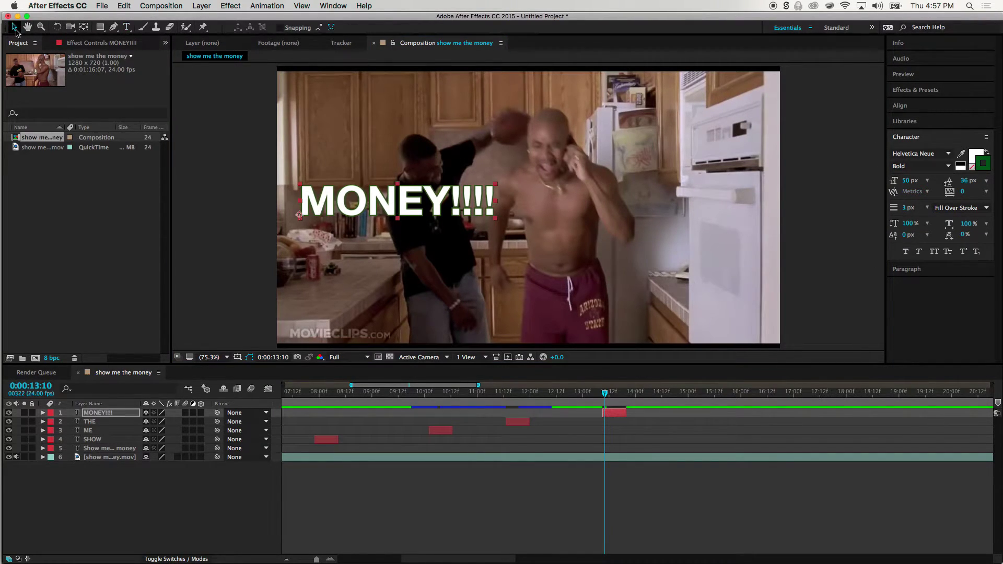
pyautogui.click(452, 133)
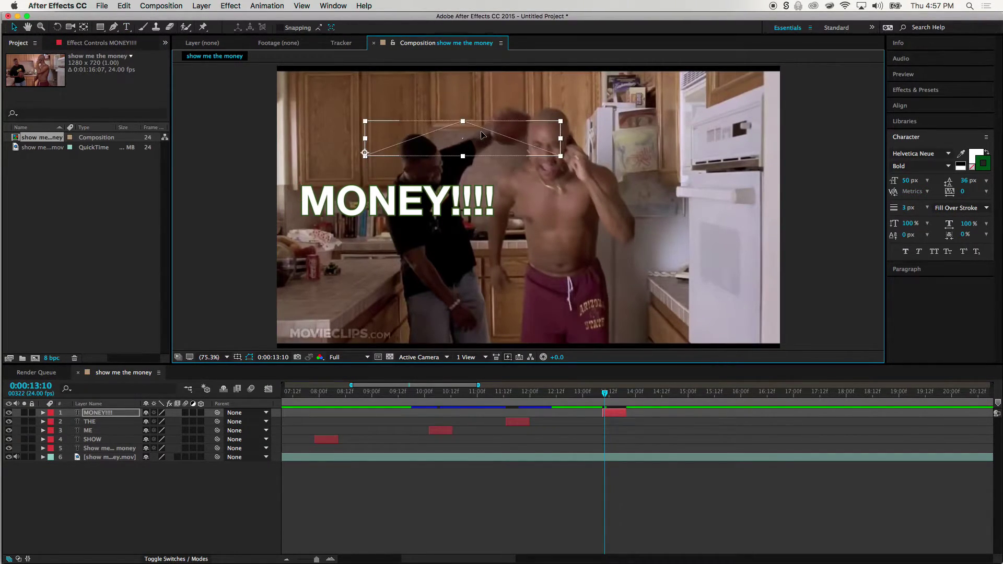
pyautogui.press('capslock')
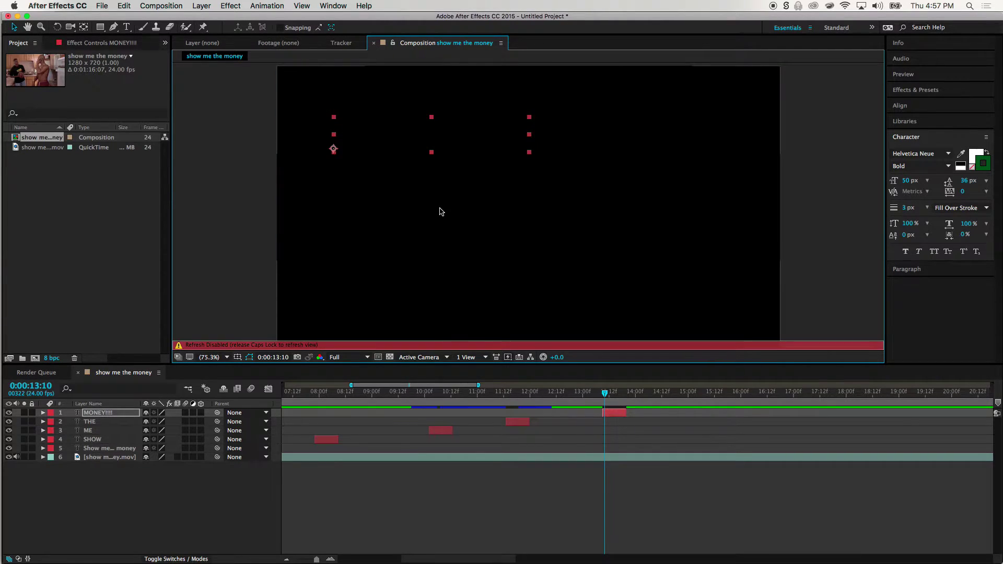
pyautogui.press('capslock')
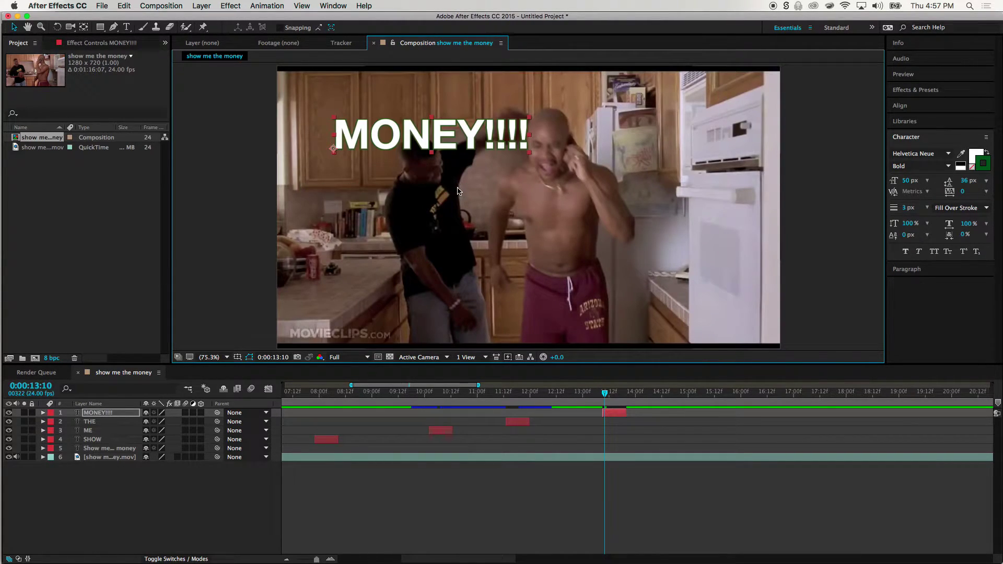
pyautogui.moveTo(458, 129); pyautogui.dragTo(445, 115)
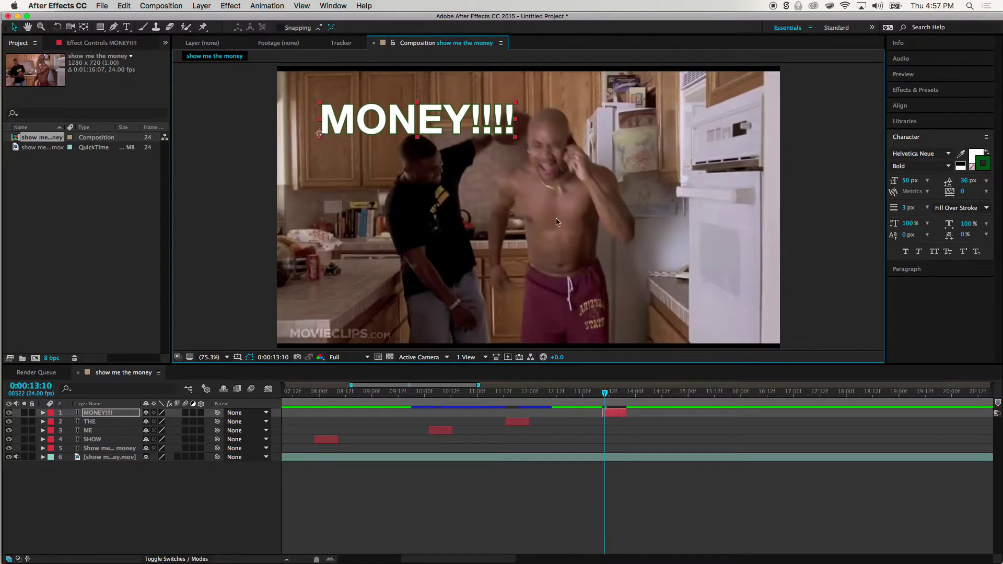
# Extend the end of the MONEY!!!! layer to 0:00:14:09
pyautogui.moveTo(609, 392); pyautogui.dragTo(658, 386)
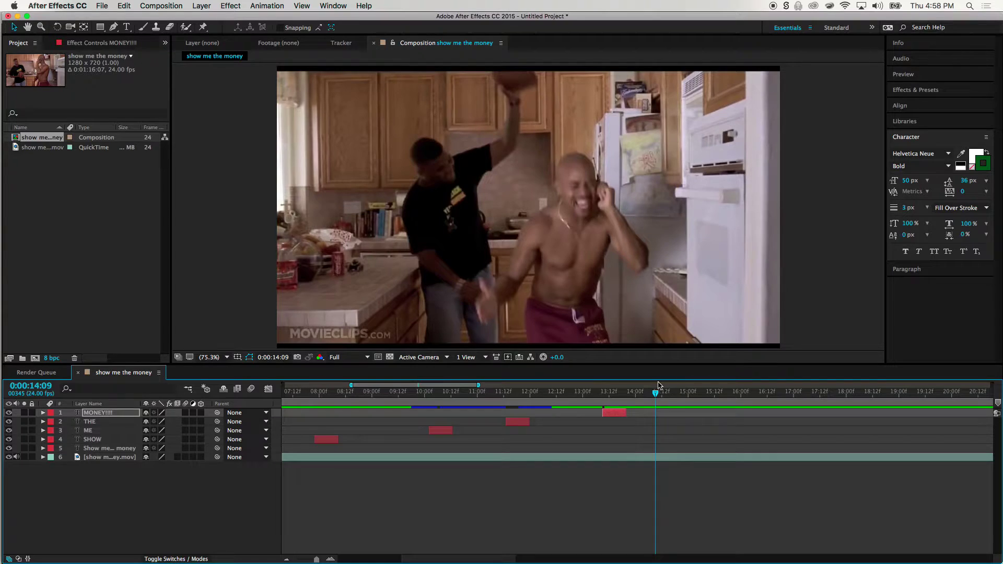
pyautogui.press('Return')
pyautogui.moveTo(625, 415); pyautogui.dragTo(650, 414)
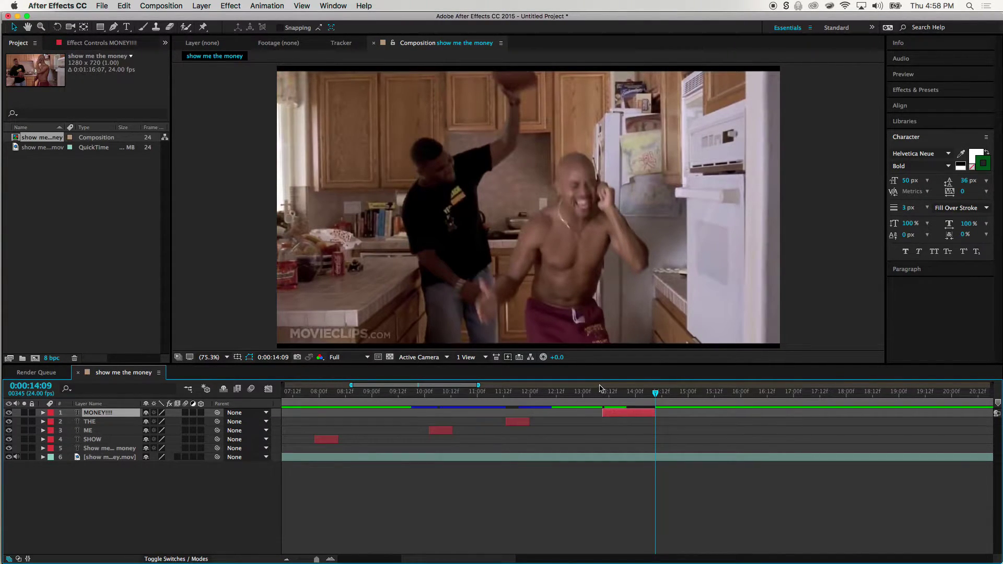
# Preview the MONEY!!!! caption from 0:00:13:06 and the sequence of single-word captions from 0:00:07:13
pyautogui.click(595, 391)
pyautogui.press('space')
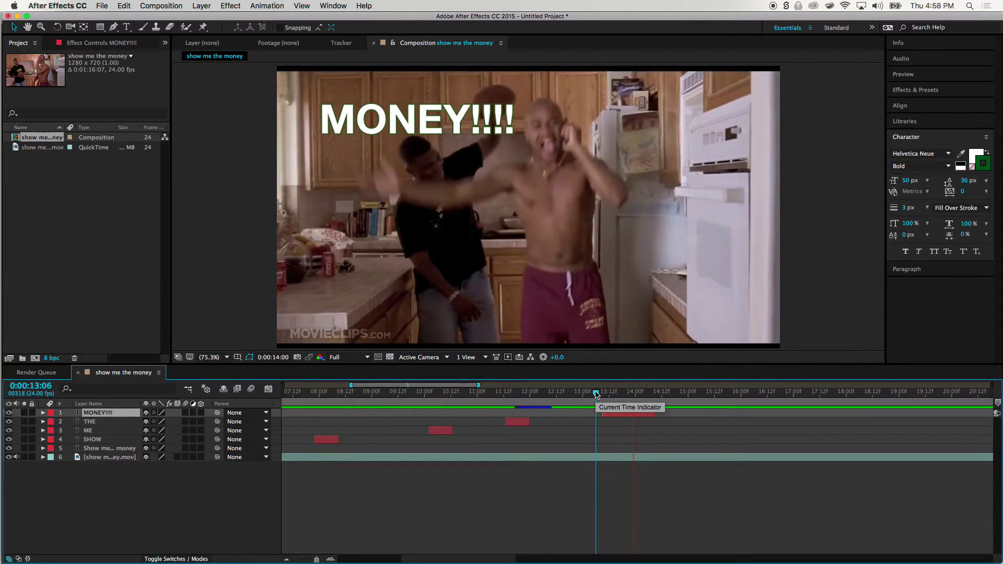
pyautogui.hscroll(-5, 538, 413)
pyautogui.hscroll(-2, 538, 414)
pyautogui.click(682, 396)
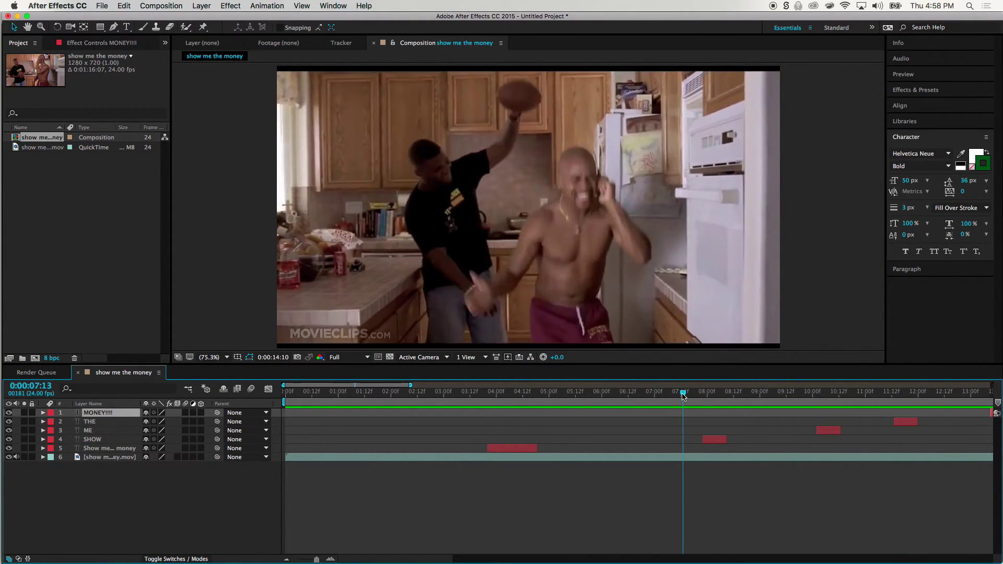
pyautogui.press('space')
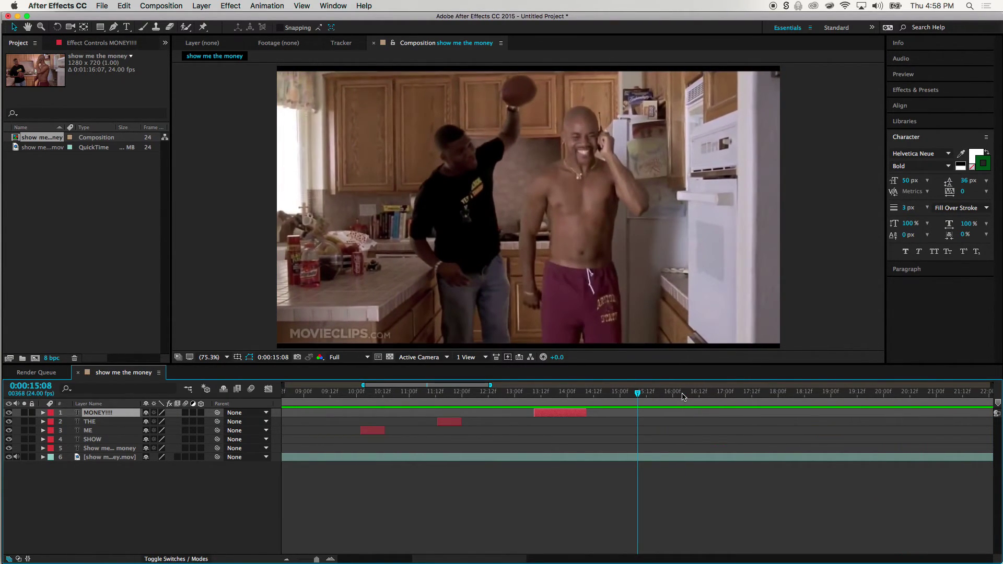